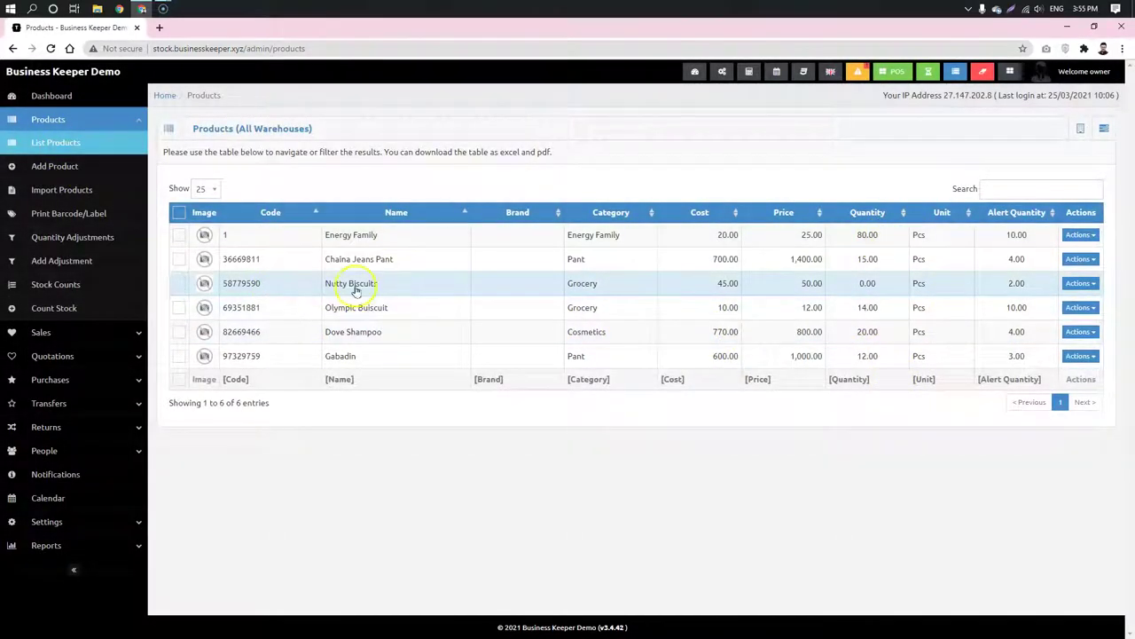
- Inspect the stock details of the Nutty Biscuits product, including its warehouse quantity, and close them
{"action": "left_click", "coordinate": [867, 285]}
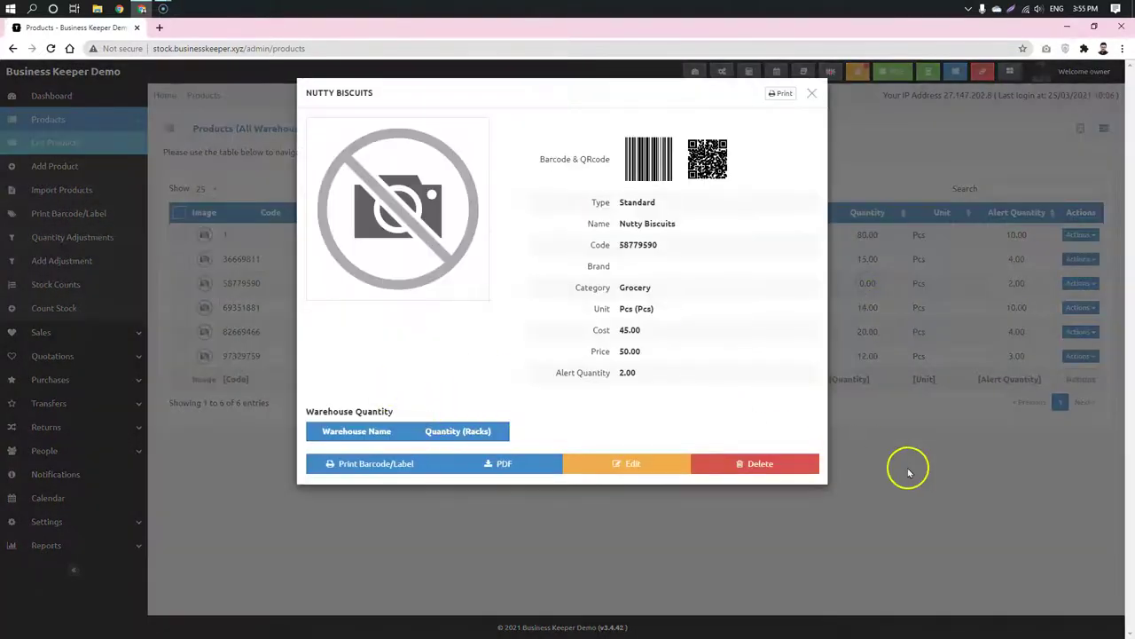
{"action": "left_click", "coordinate": [907, 467]}
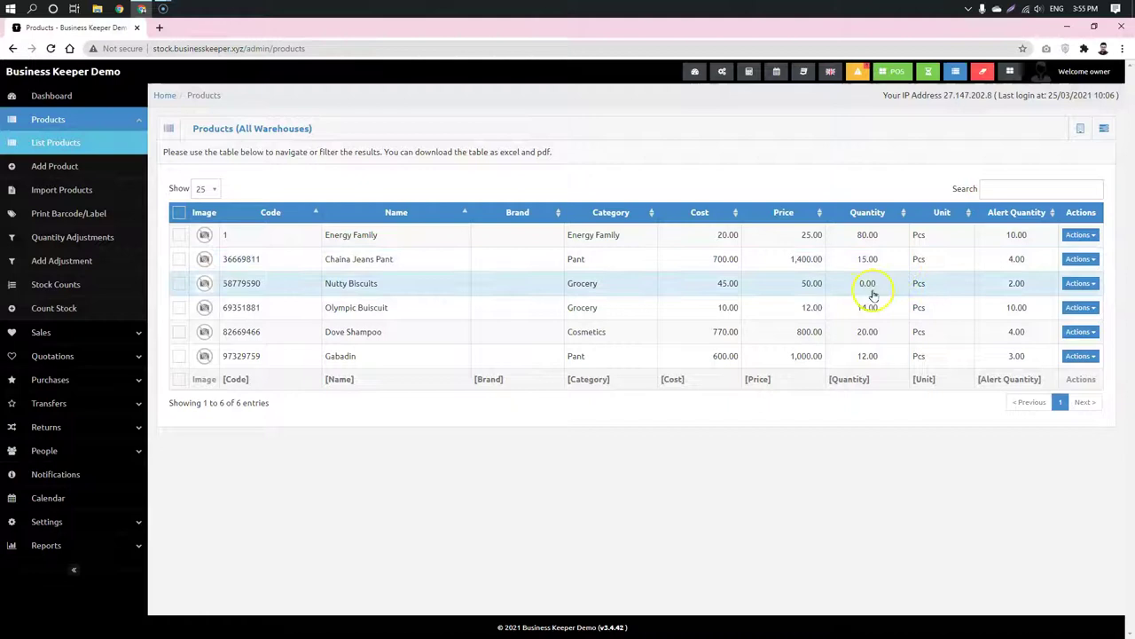
- Open the Add Purchase form in a new browser tab and switch to it
{"action": "left_click", "coordinate": [96, 378]}
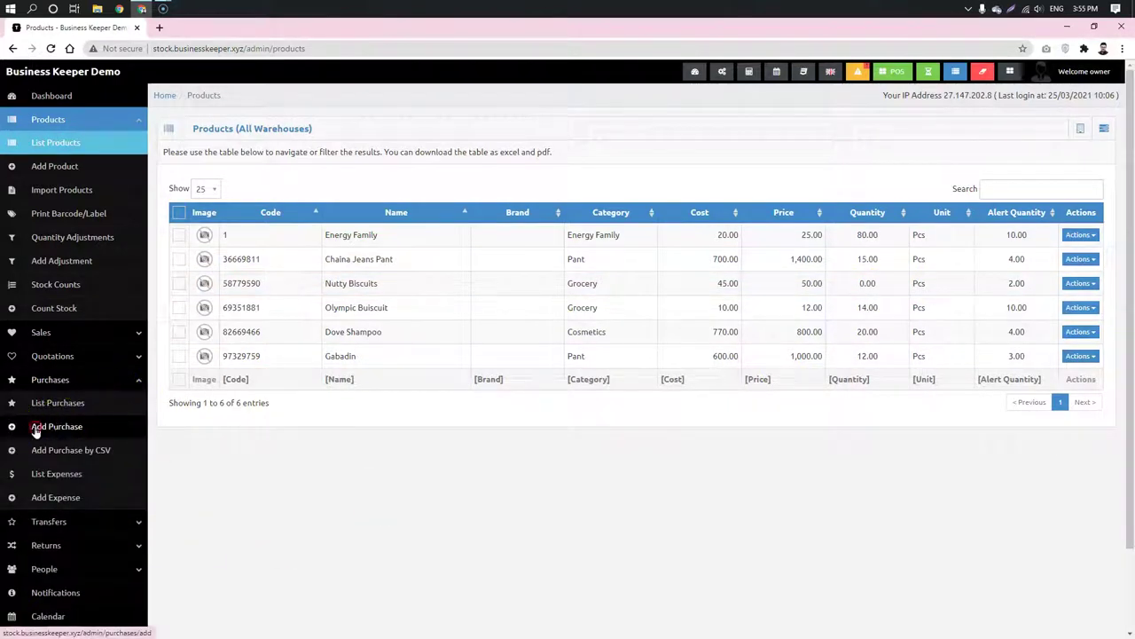
{"action": "right_click", "coordinate": [95, 423]}
{"action": "left_click", "coordinate": [114, 448]}
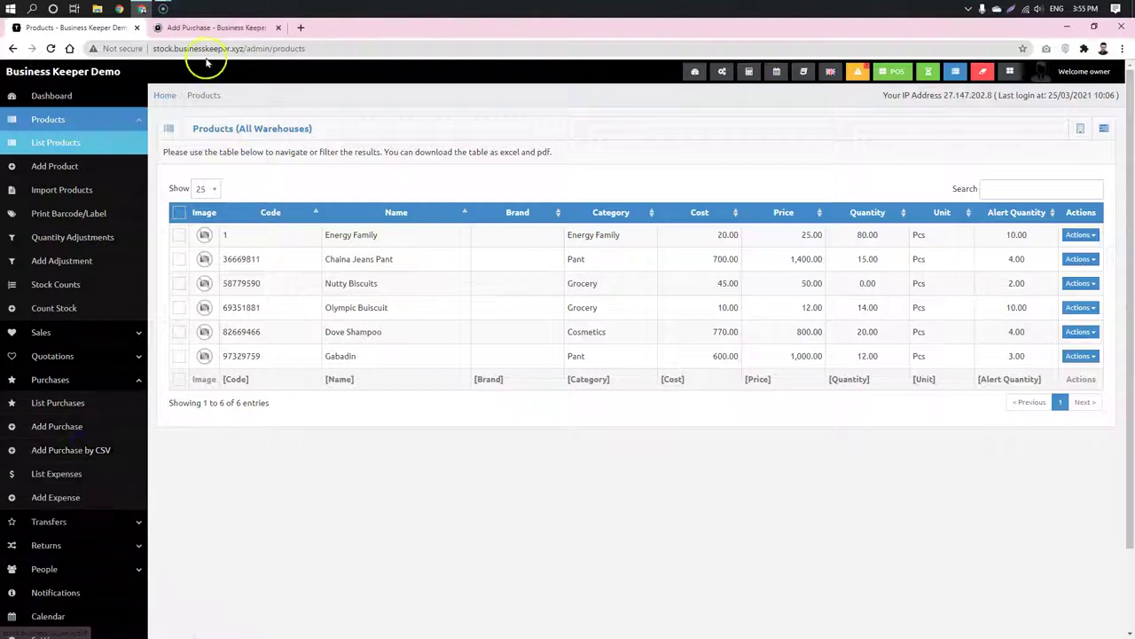
{"action": "left_click", "coordinate": [217, 26]}
{"action": "left_click", "coordinate": [953, 250]}
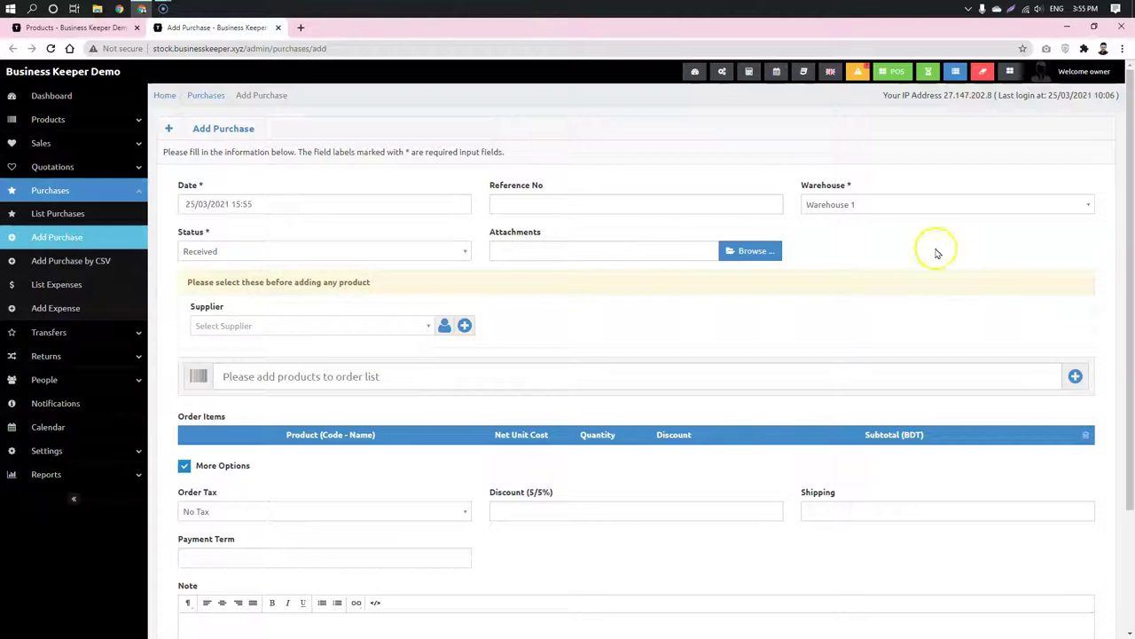
- Review the warehouse and purchase status options, keeping Warehouse 1 and Received
{"action": "left_click", "coordinate": [888, 200]}
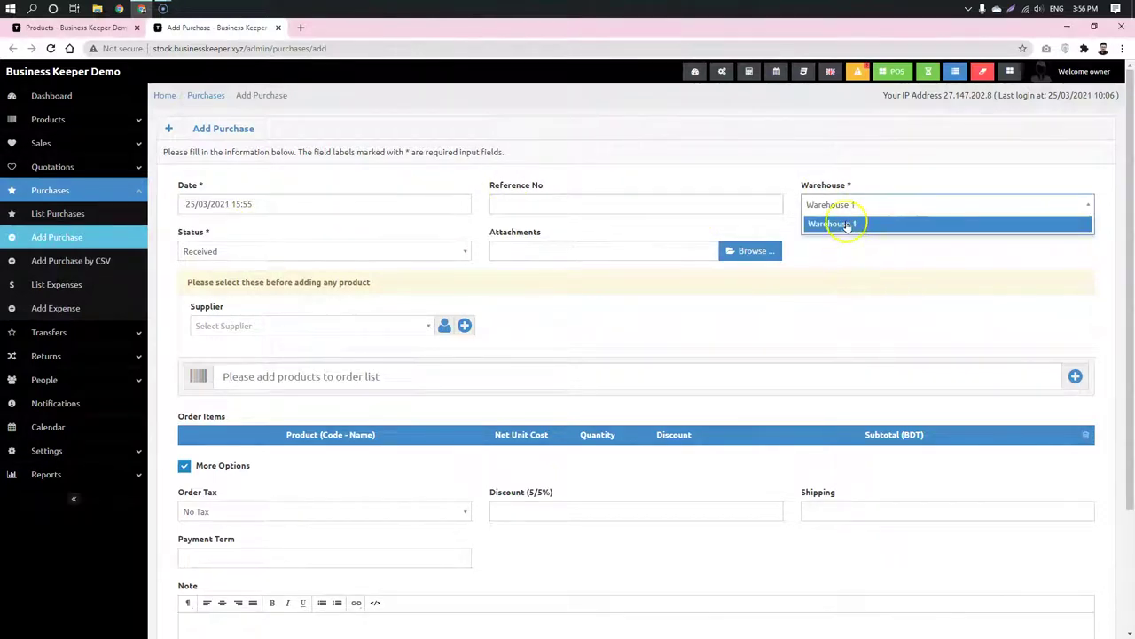
{"action": "left_click", "coordinate": [862, 247]}
{"action": "left_click", "coordinate": [931, 215]}
{"action": "left_click", "coordinate": [732, 175]}
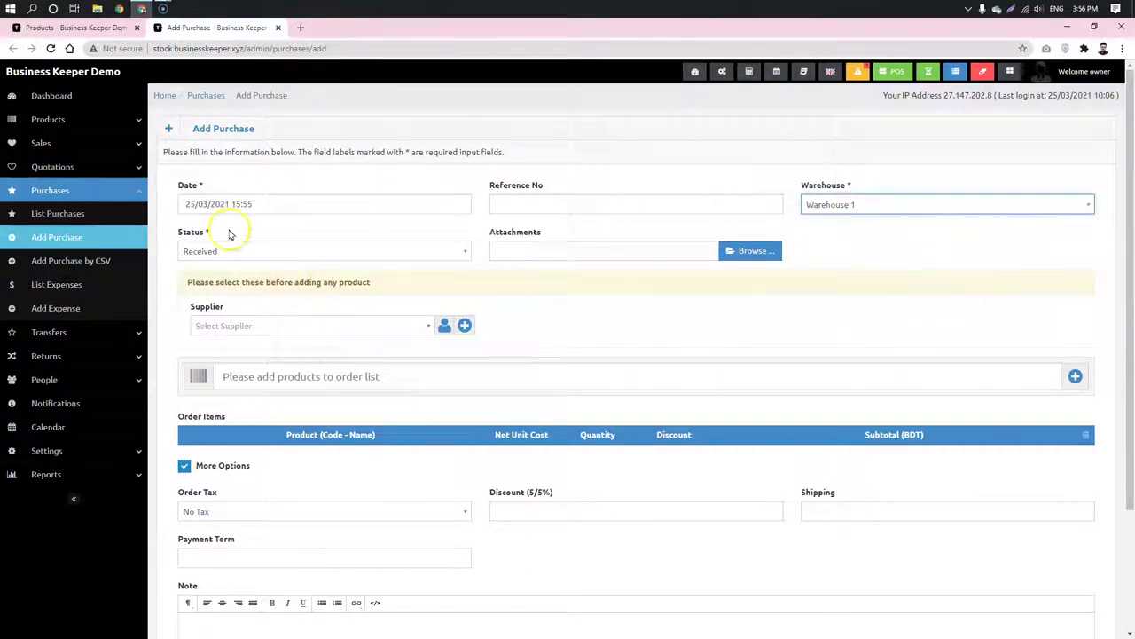
{"action": "left_click", "coordinate": [211, 252]}
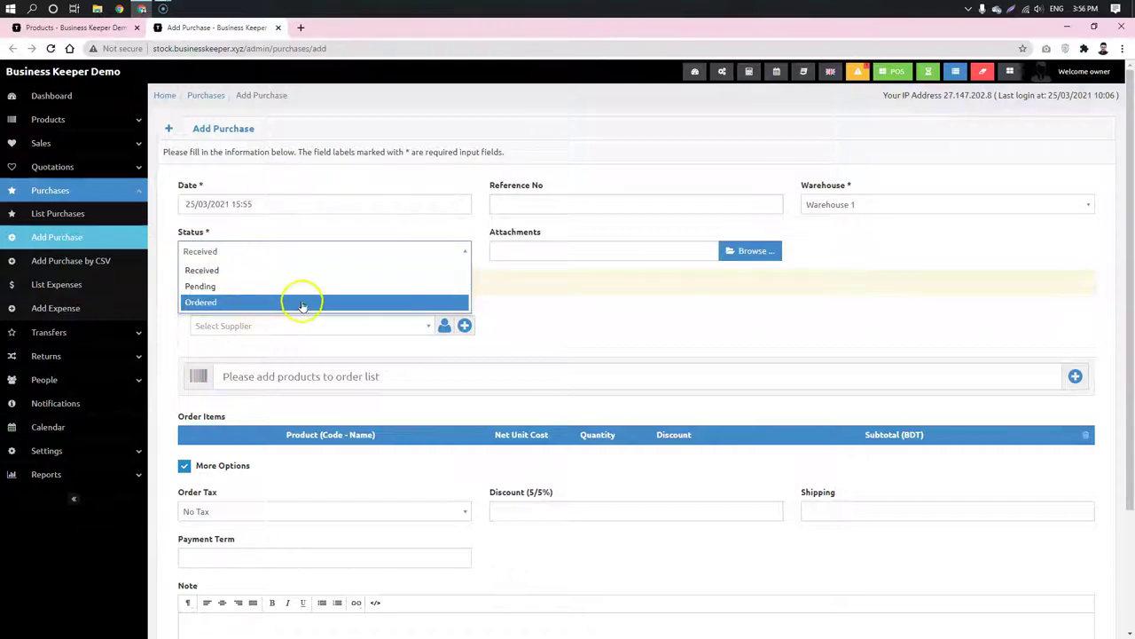
{"action": "left_click", "coordinate": [417, 133]}
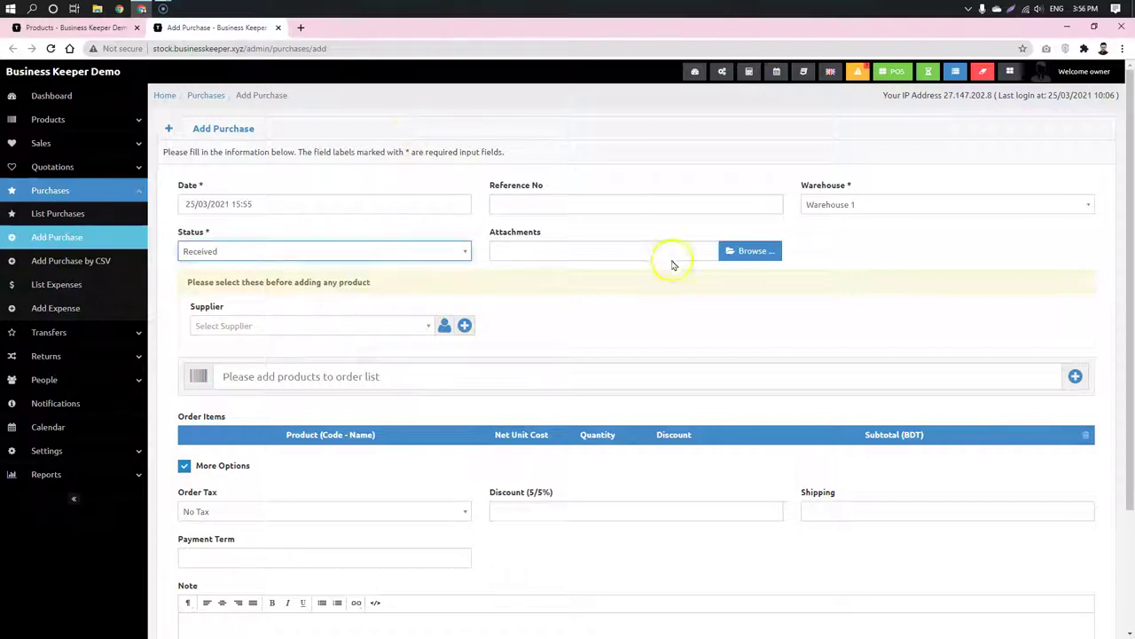
{"action": "left_click", "coordinate": [304, 328]}
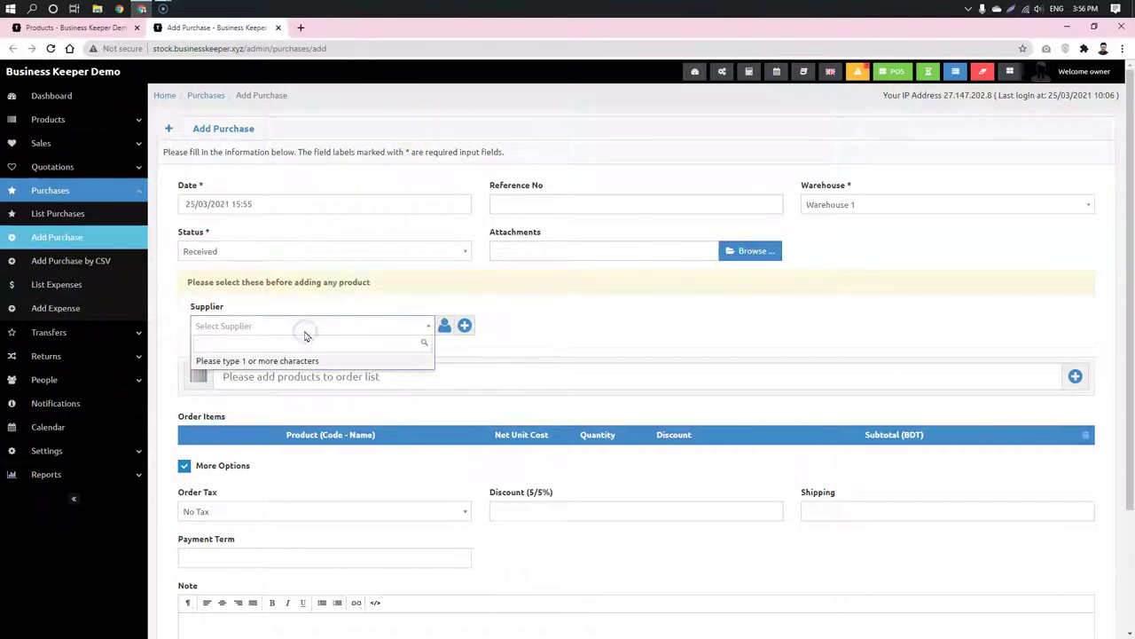
{"action": "type", "text": "o"}
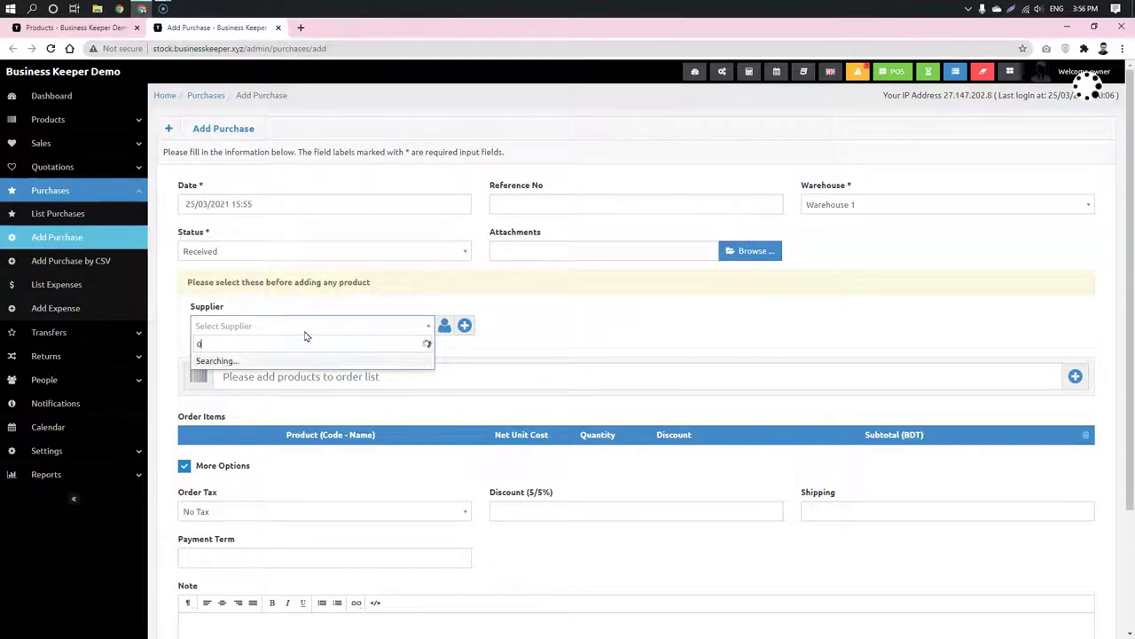
{"action": "key", "text": "BackSpace"}
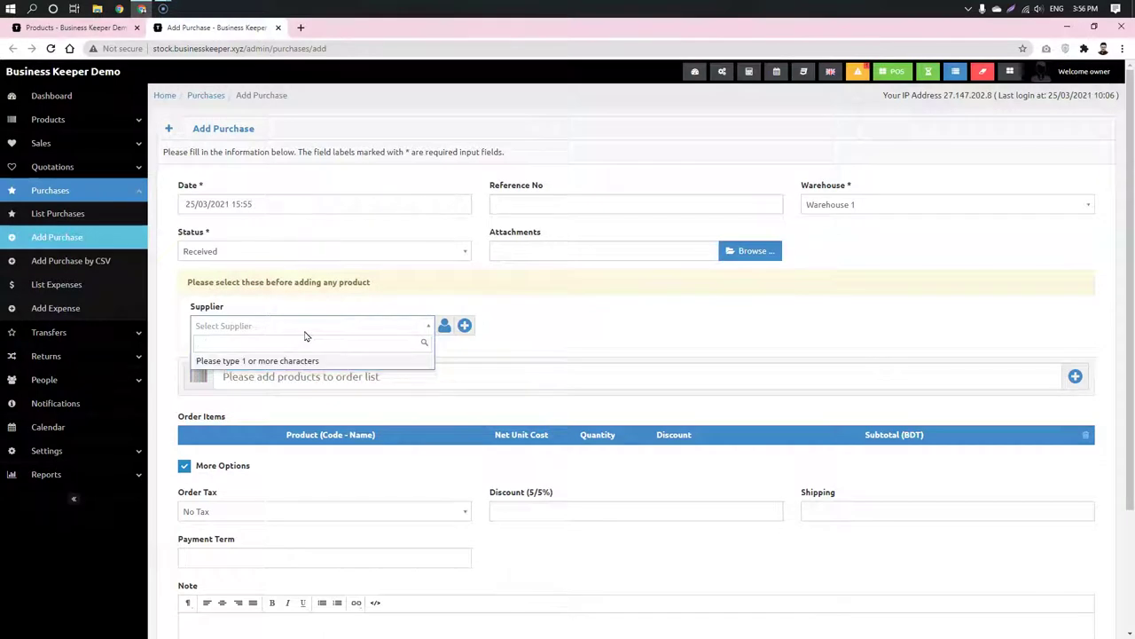
{"action": "type", "text": "a"}
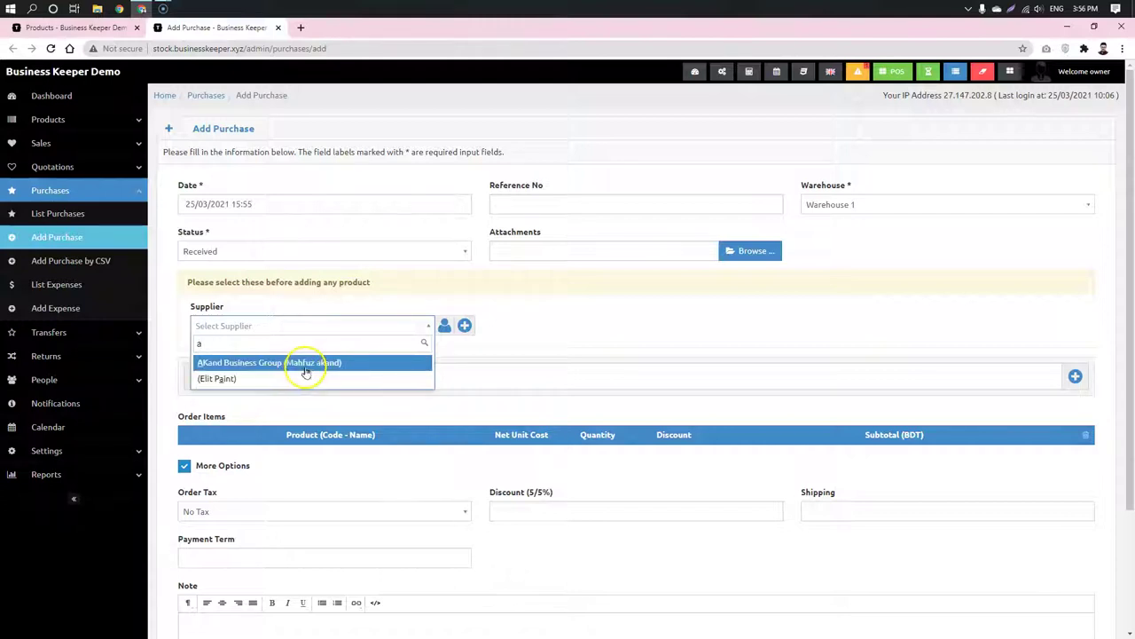
{"action": "left_click", "coordinate": [497, 326]}
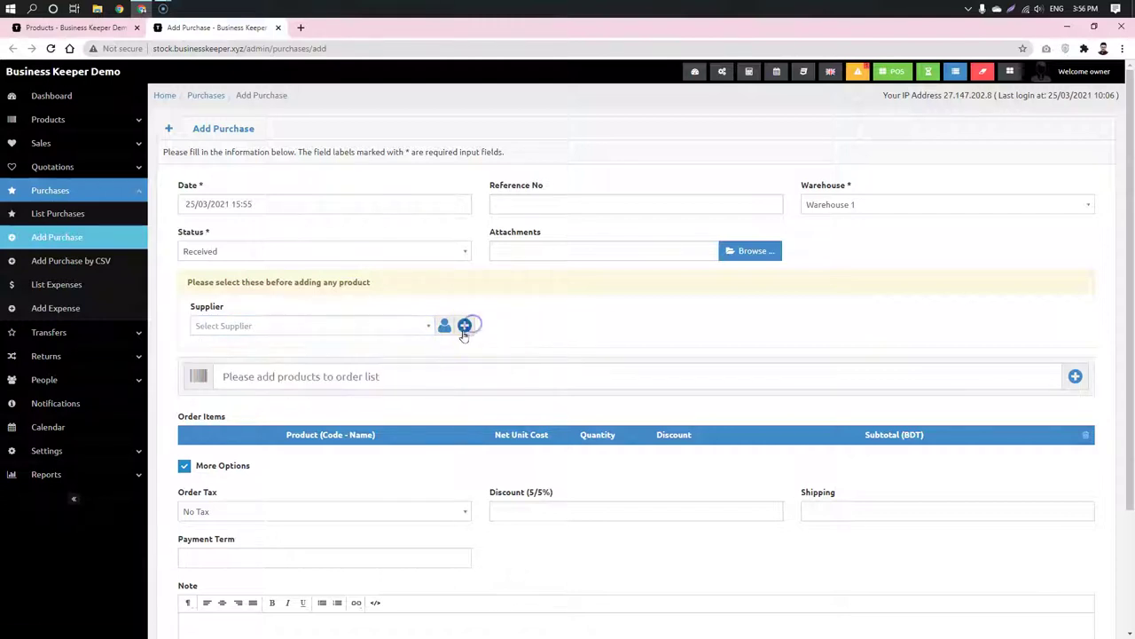
- Create a new supplier named Olympic Buiscuit from the purchase form
{"action": "left_click", "coordinate": [464, 326]}
{"action": "left_click", "coordinate": [432, 163]}
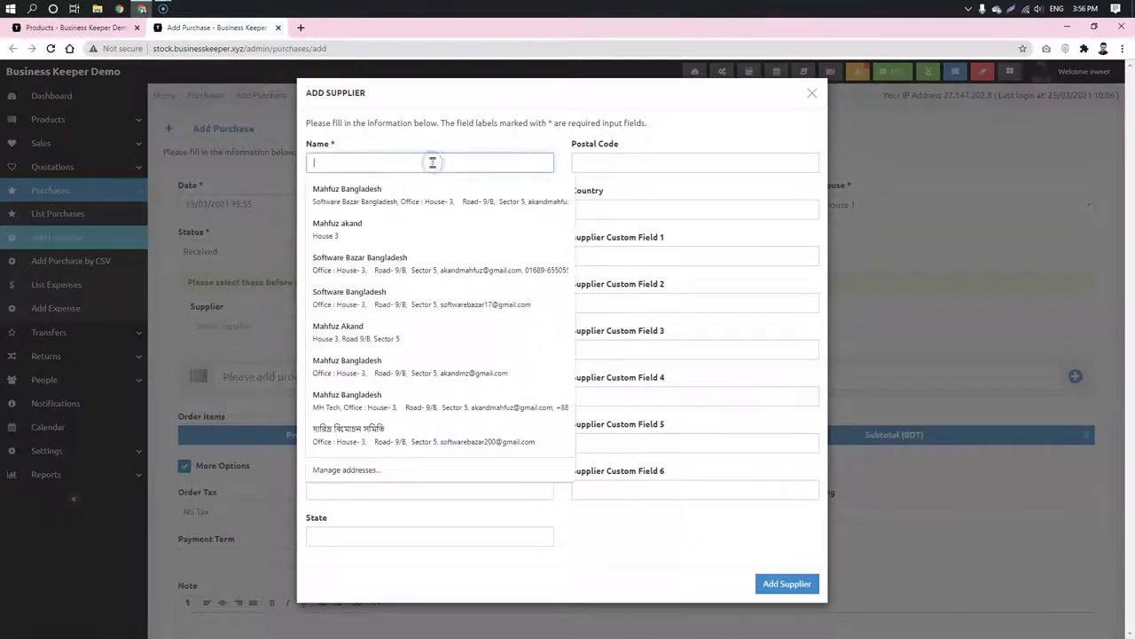
{"action": "type", "text": "Olympic Buiscuit"}
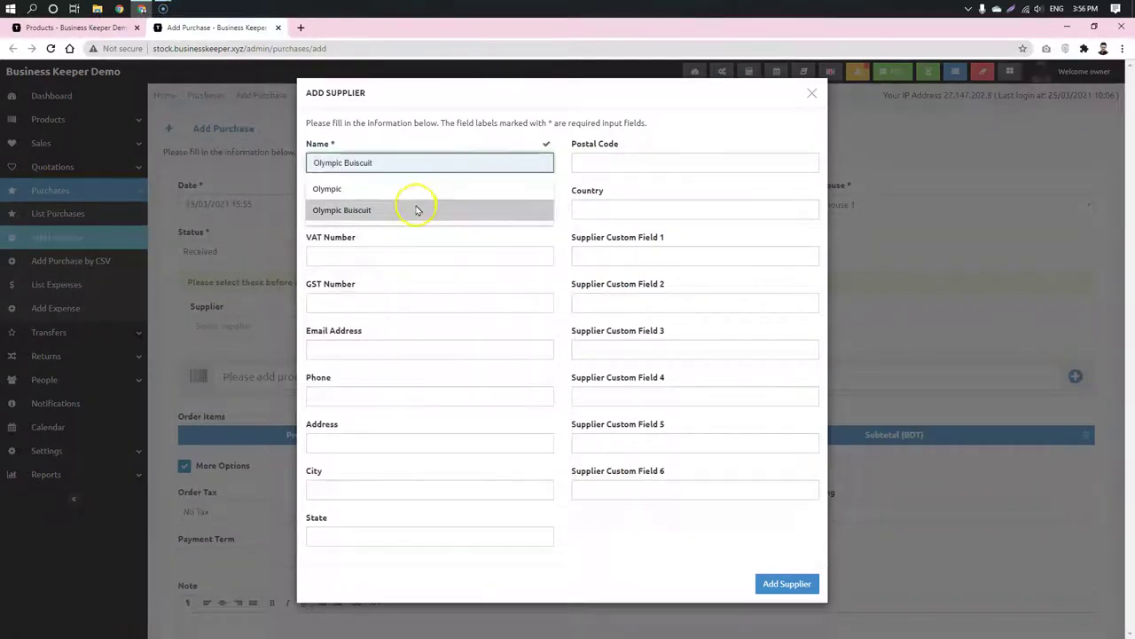
{"action": "left_click", "coordinate": [414, 209]}
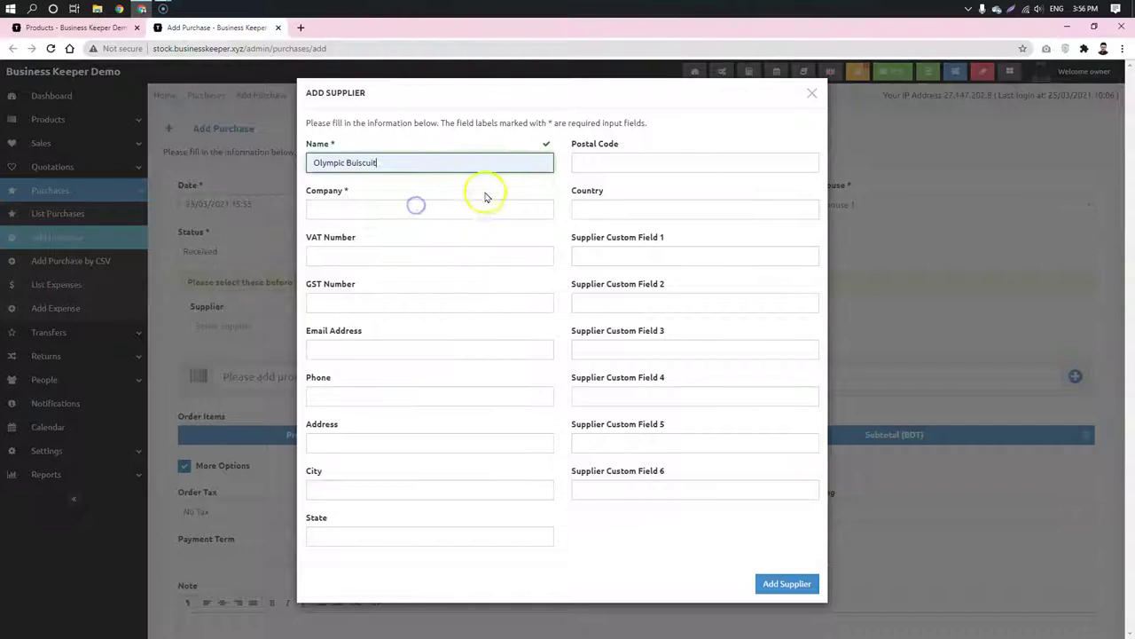
{"action": "left_click", "coordinate": [797, 585]}
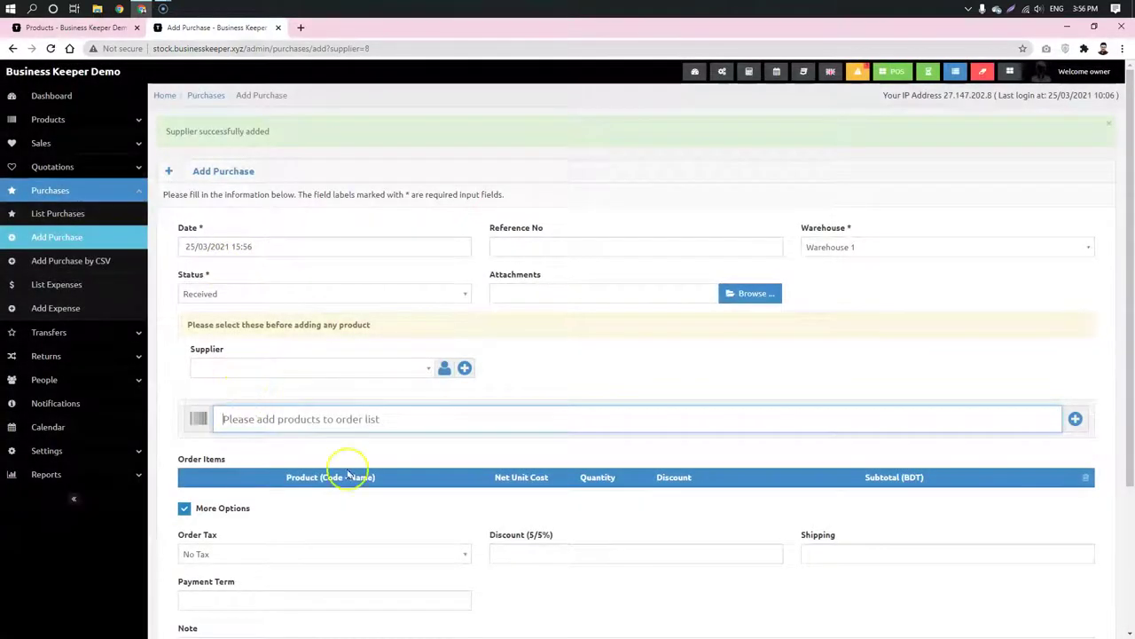
- Select Olympic Buiscuit as the supplier of the purchase
{"action": "left_click", "coordinate": [255, 366]}
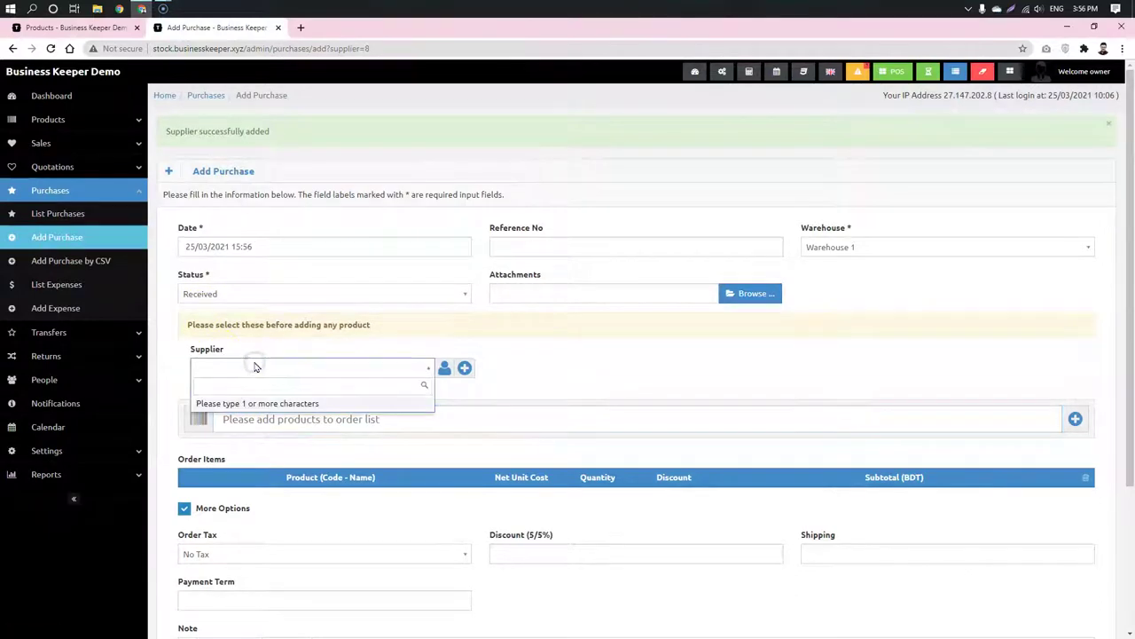
{"action": "type", "text": "ol"}
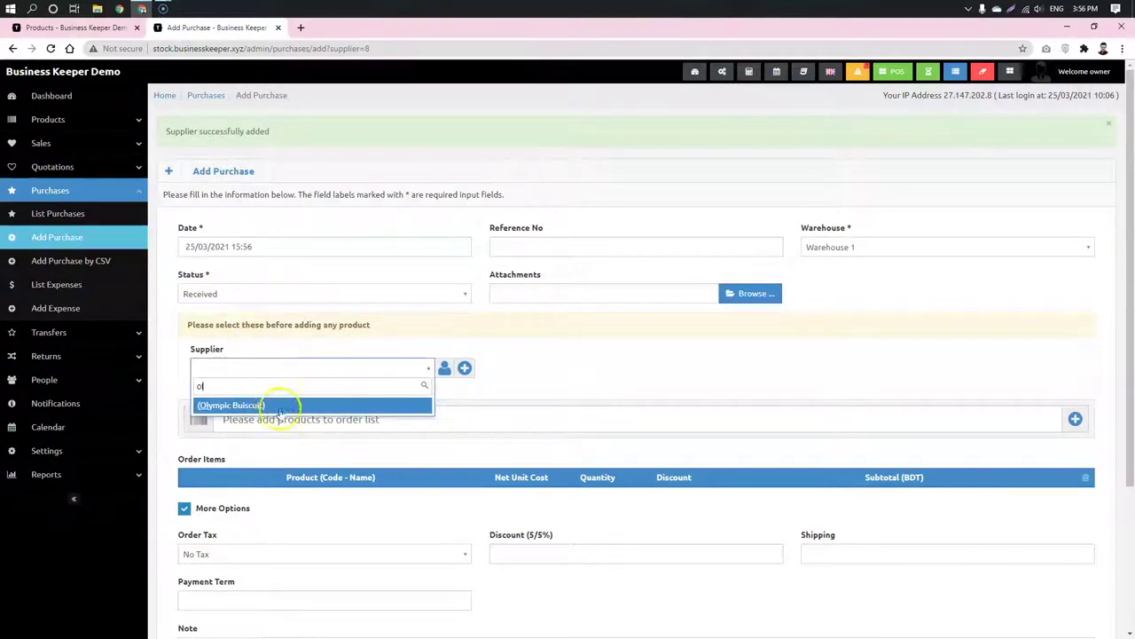
{"action": "left_click", "coordinate": [279, 408]}
- Add the Nutty Biscuits product to the purchase's order items
{"action": "scroll", "coordinate": [292, 400], "scroll_direction": "down", "scroll_amount": 2}
{"action": "left_click", "coordinate": [336, 302]}
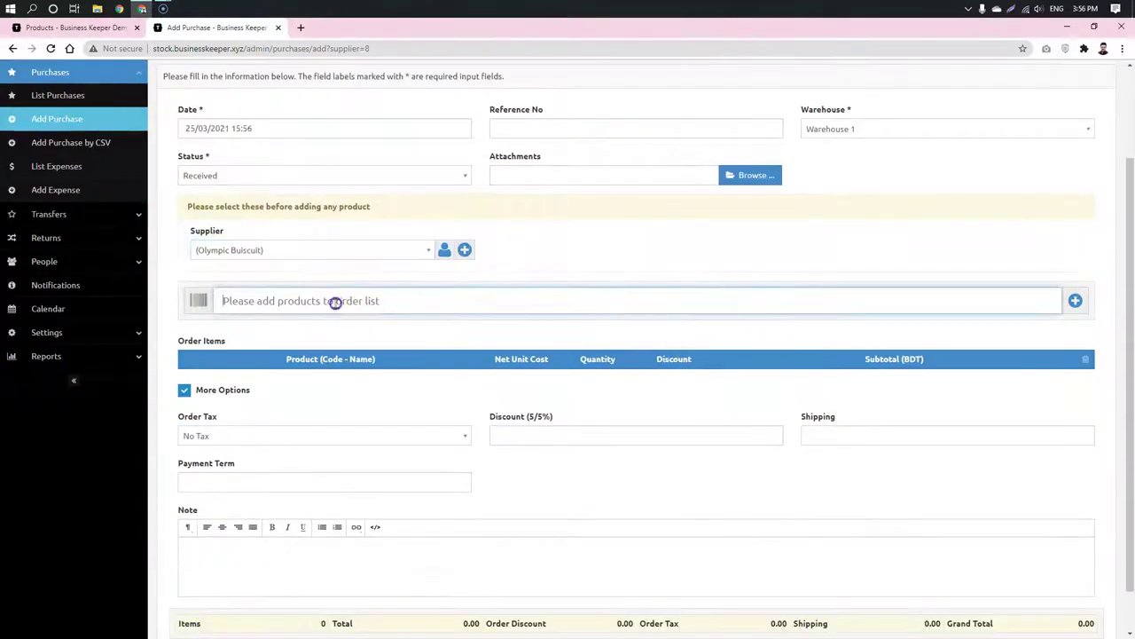
{"action": "type", "text": "n"}
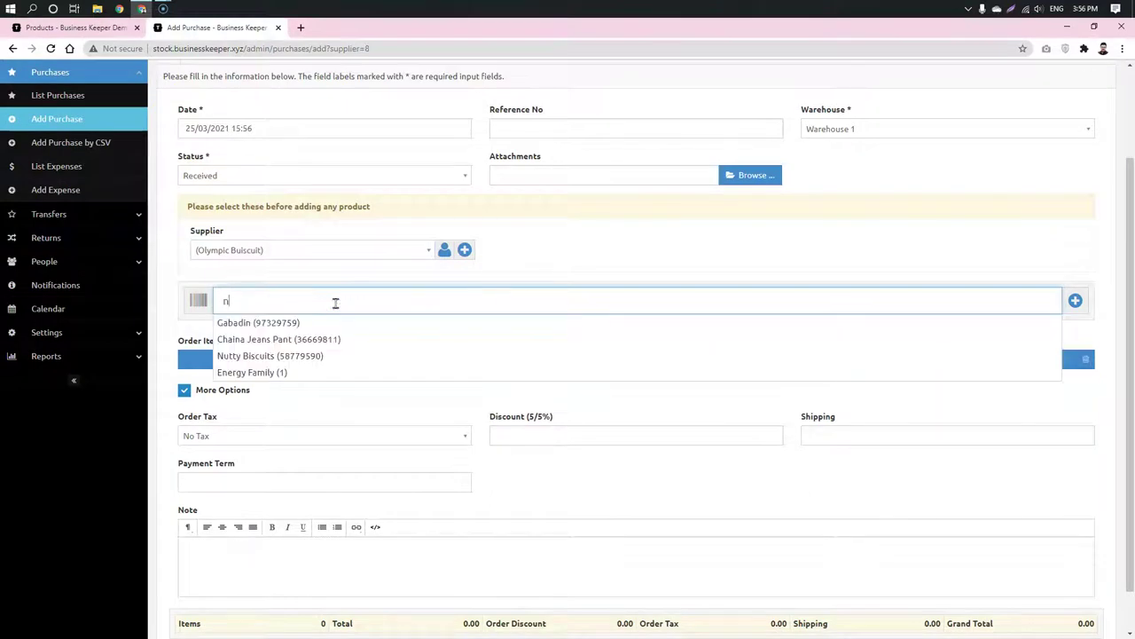
{"action": "left_click", "coordinate": [296, 358]}
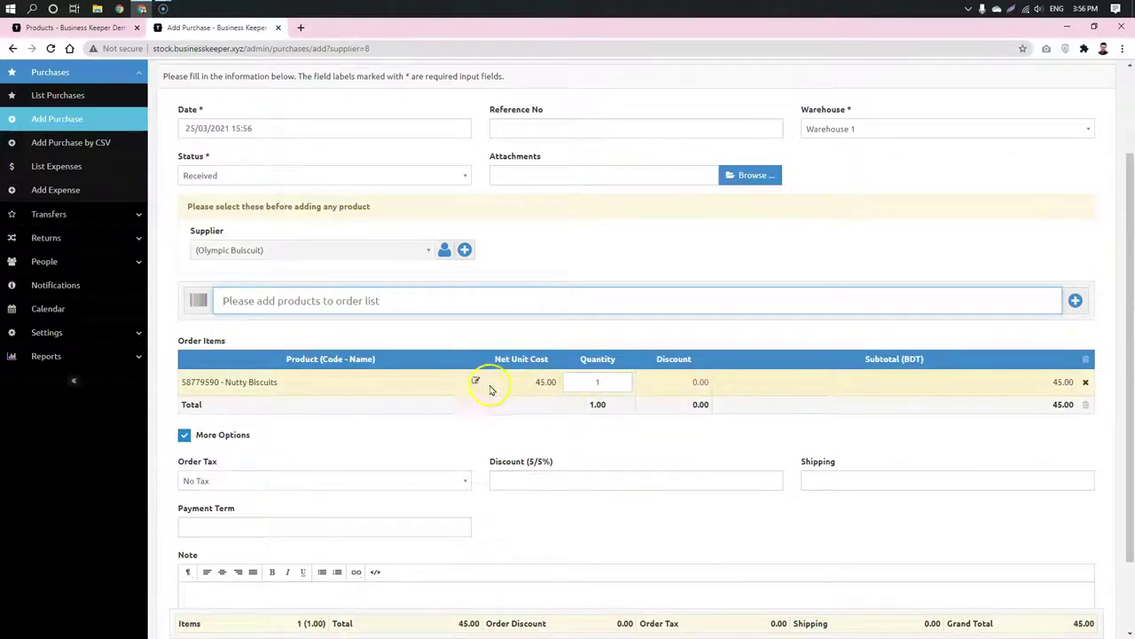
- Set the Nutty Biscuits order quantity to 100
{"action": "left_click", "coordinate": [566, 381]}
{"action": "type", "text": "100"}
{"action": "left_click", "coordinate": [933, 441]}
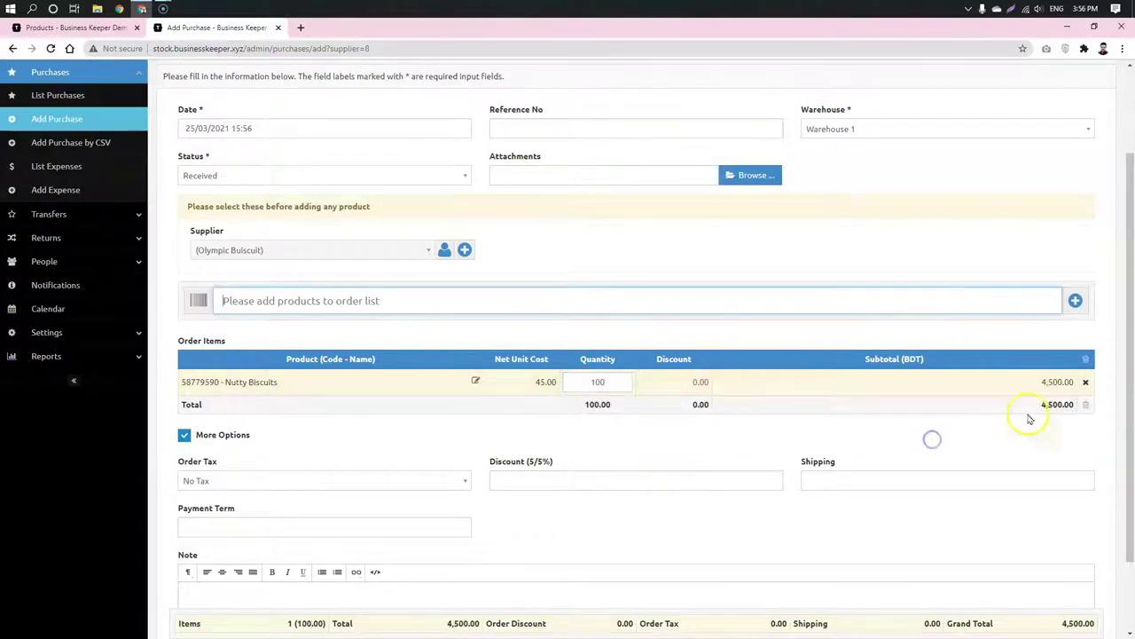
- Set the Nutty Biscuits order quantity to 1000
{"action": "left_click", "coordinate": [626, 376]}
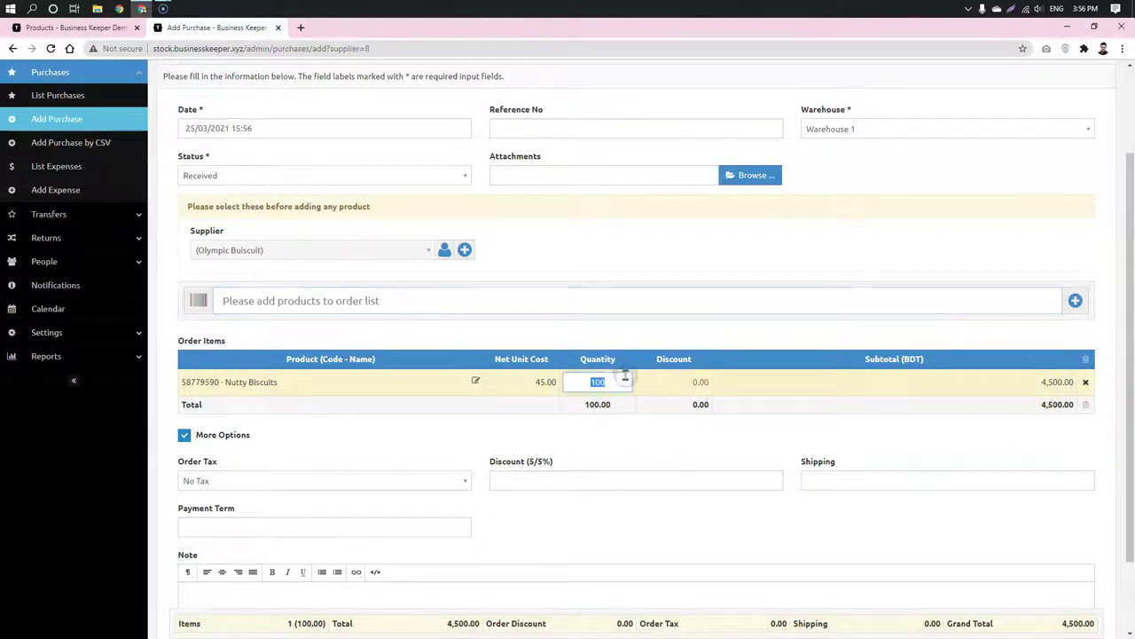
{"action": "type", "text": "10009"}
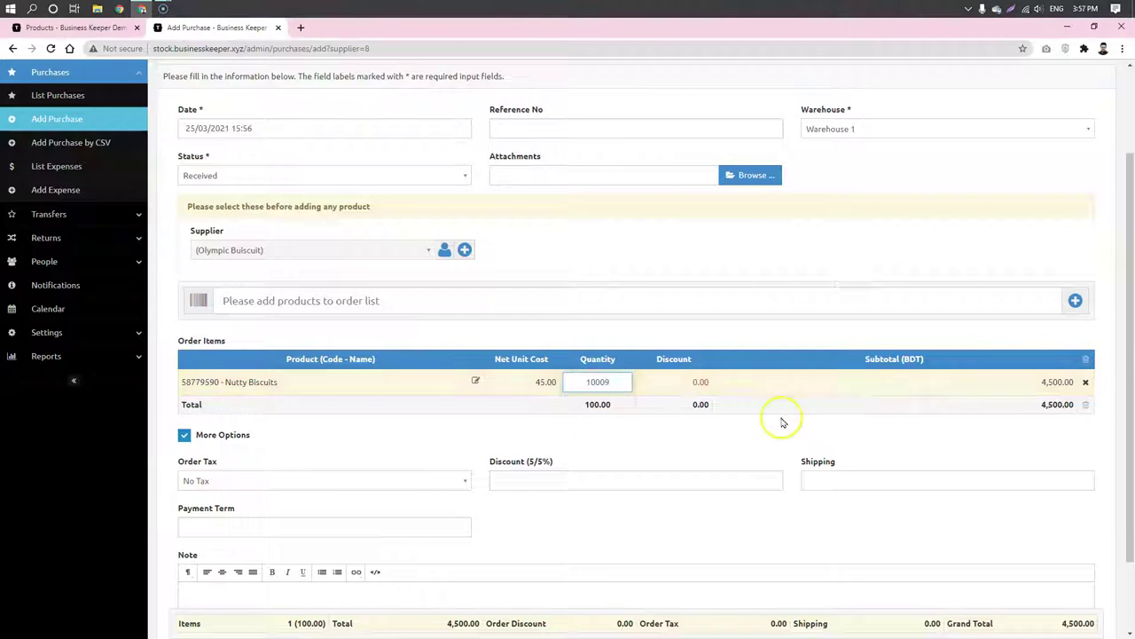
{"action": "left_click", "coordinate": [750, 413]}
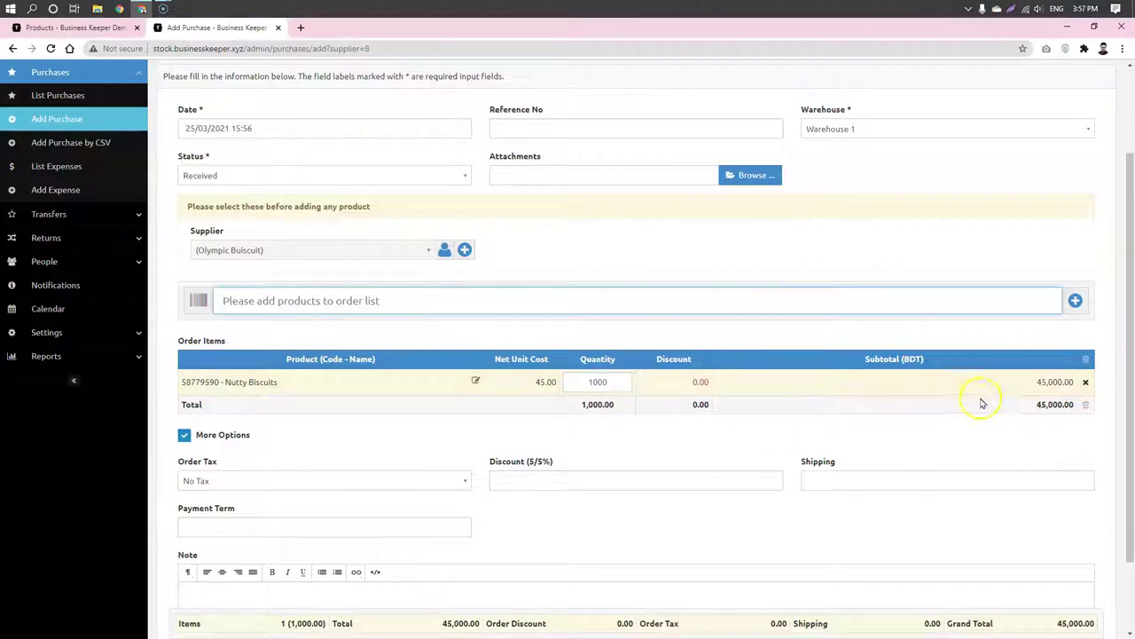
- Turn off More Options and submit the purchase
{"action": "scroll", "coordinate": [727, 372], "scroll_direction": "down", "scroll_amount": 2}
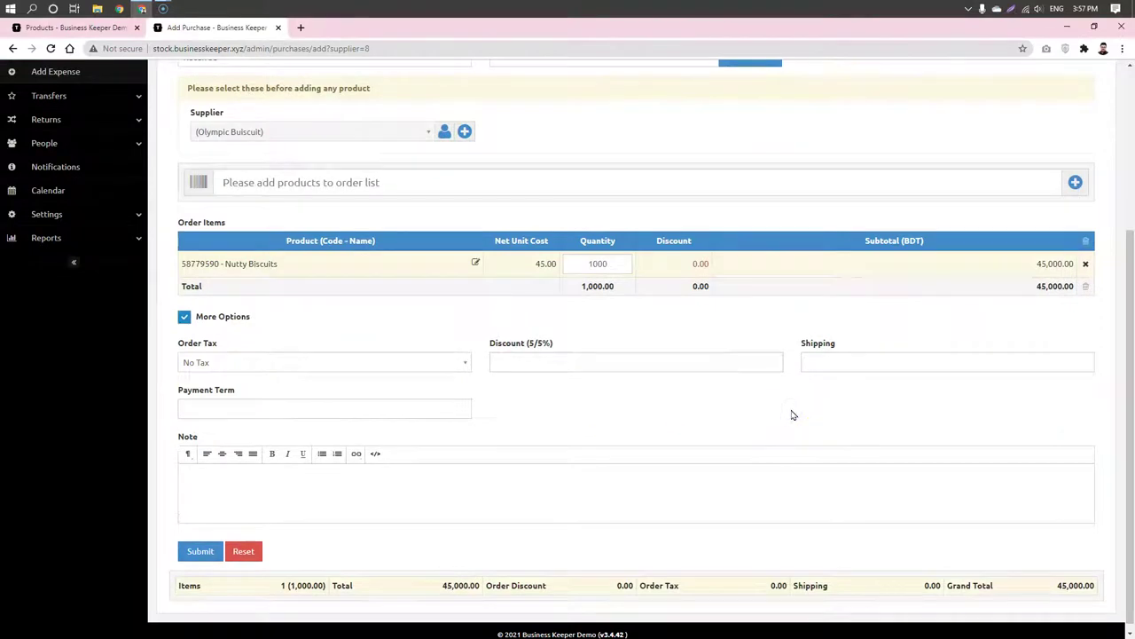
{"action": "left_click", "coordinate": [183, 317]}
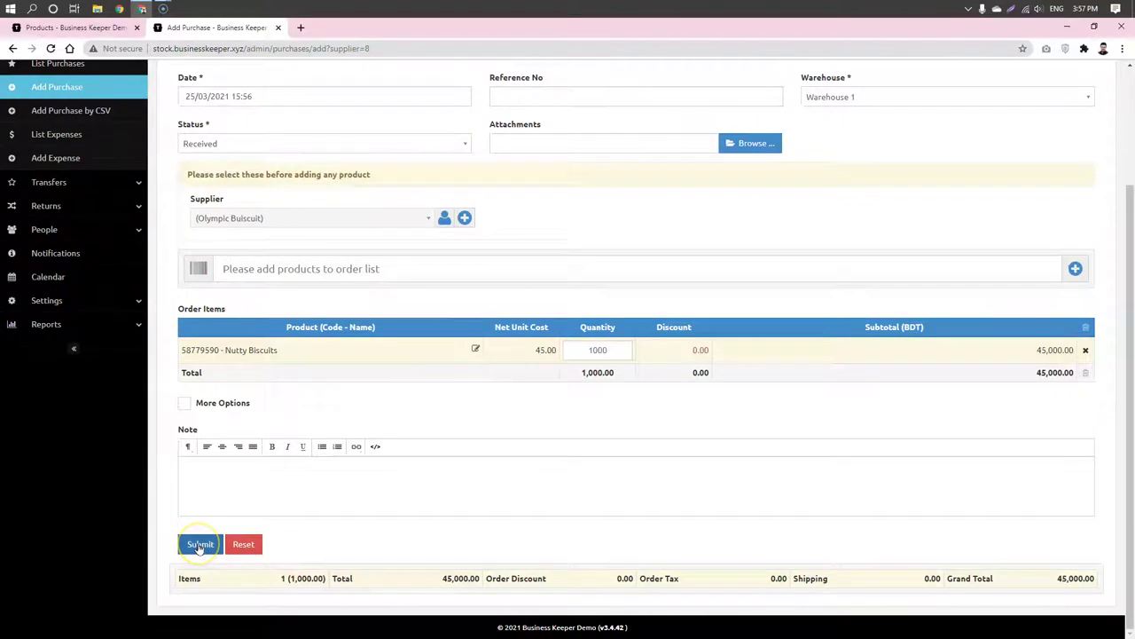
{"action": "left_click", "coordinate": [373, 402]}
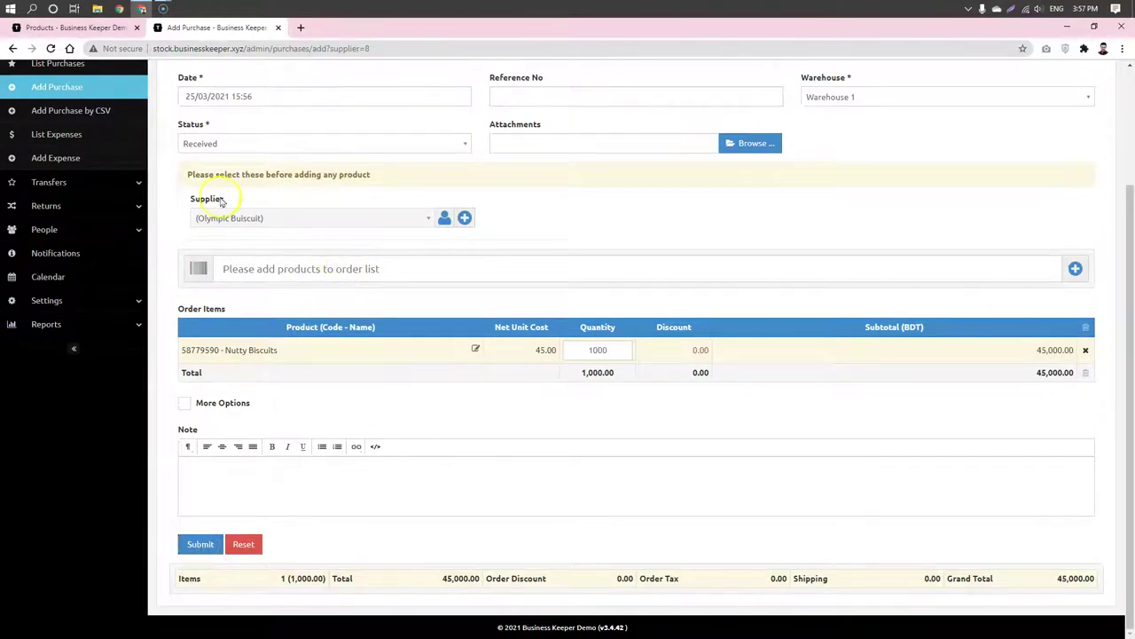
{"action": "left_click", "coordinate": [198, 543]}
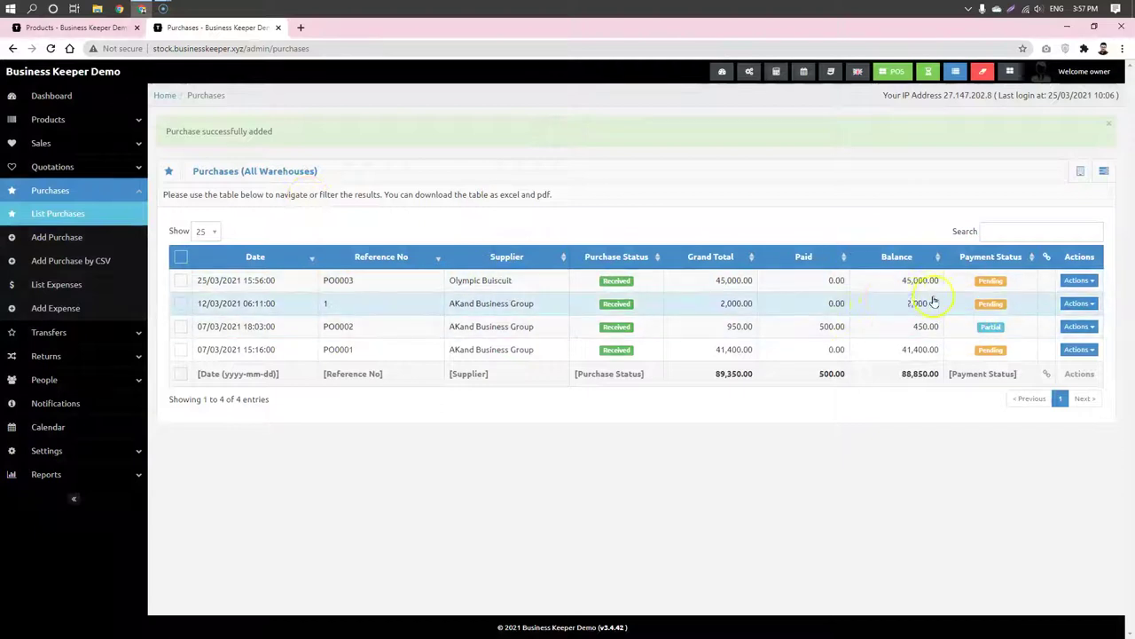
- Reload the product list and check the warehouse quantity in the Nutty Biscuits details
{"action": "left_click", "coordinate": [85, 27]}
{"action": "left_click", "coordinate": [51, 48]}
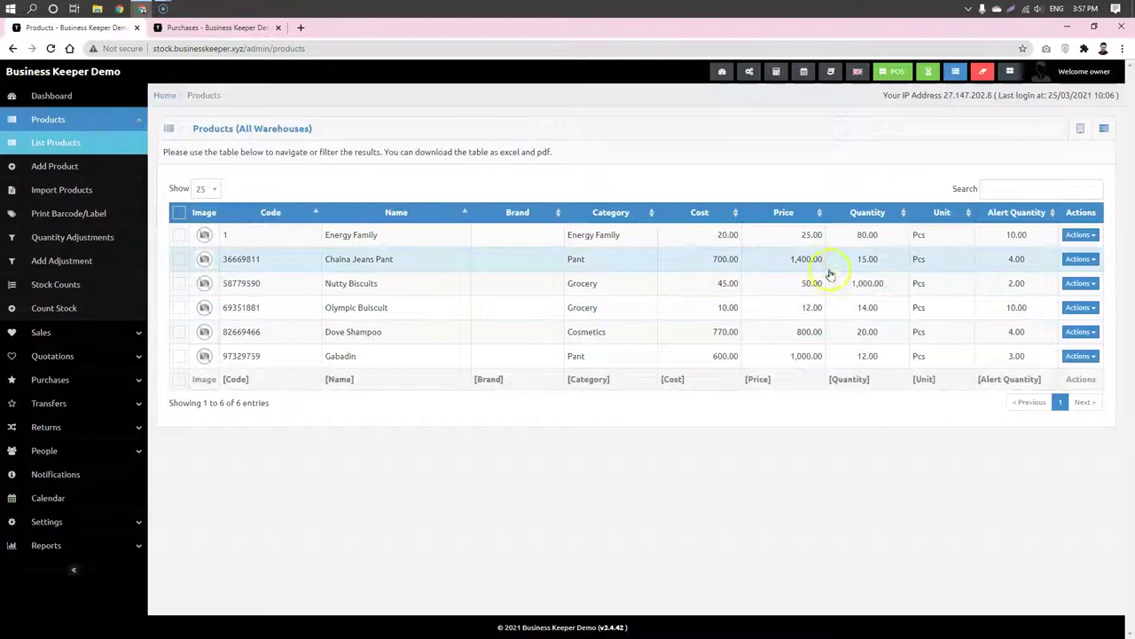
{"action": "left_click", "coordinate": [876, 283]}
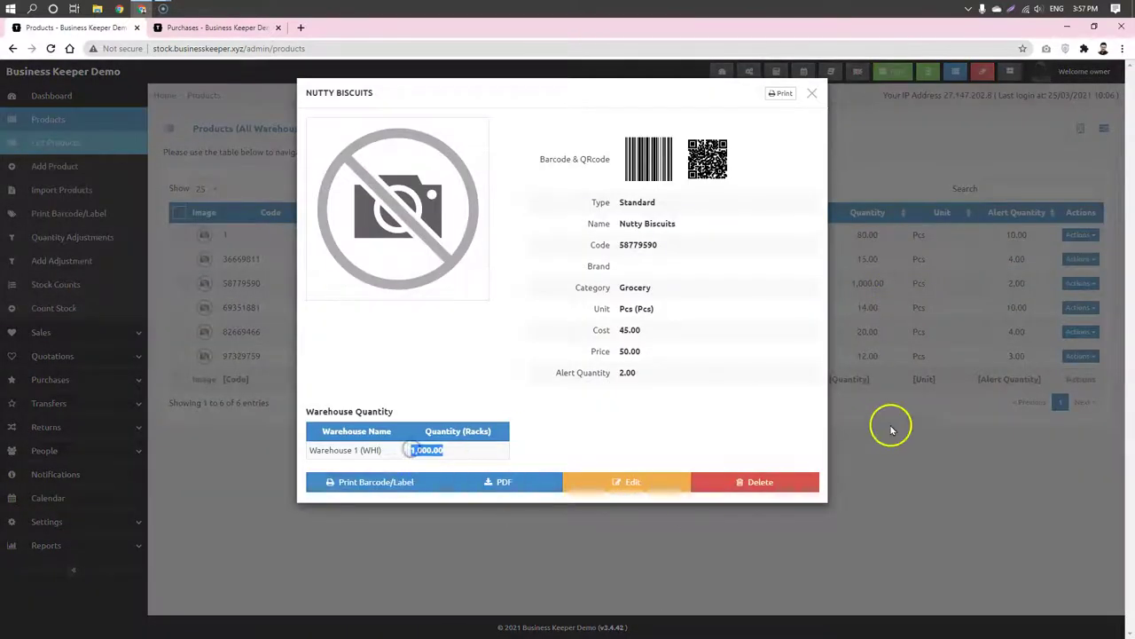
{"action": "left_click", "coordinate": [887, 451]}
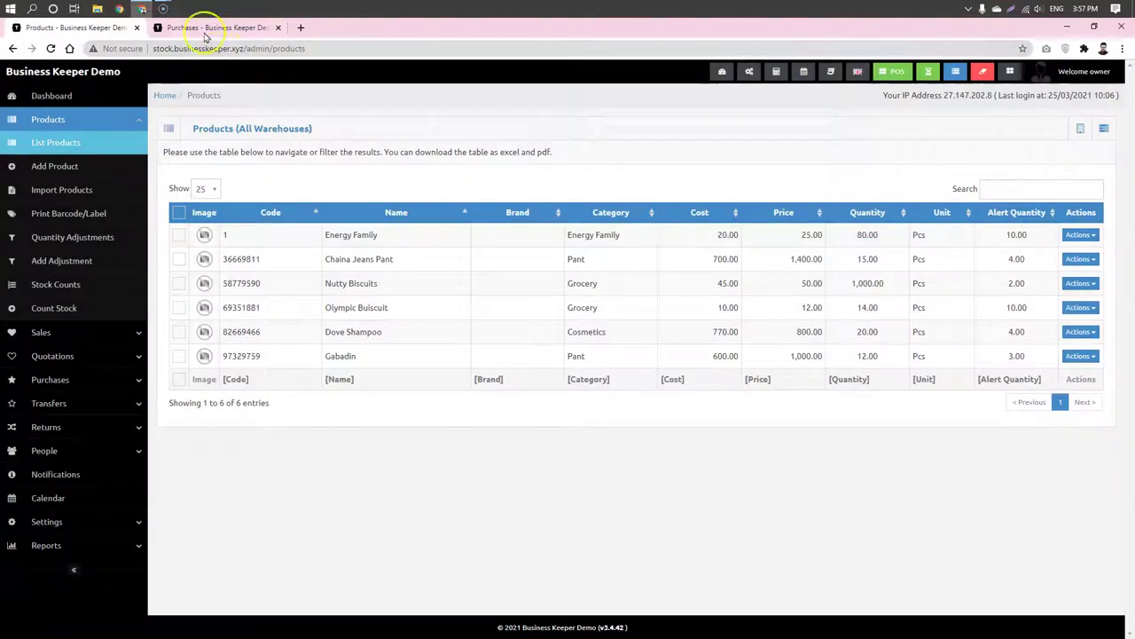
- Review the details of the Olympic Buiscuit purchase in the purchases list, including its payment status and balance
{"action": "left_click", "coordinate": [213, 27]}
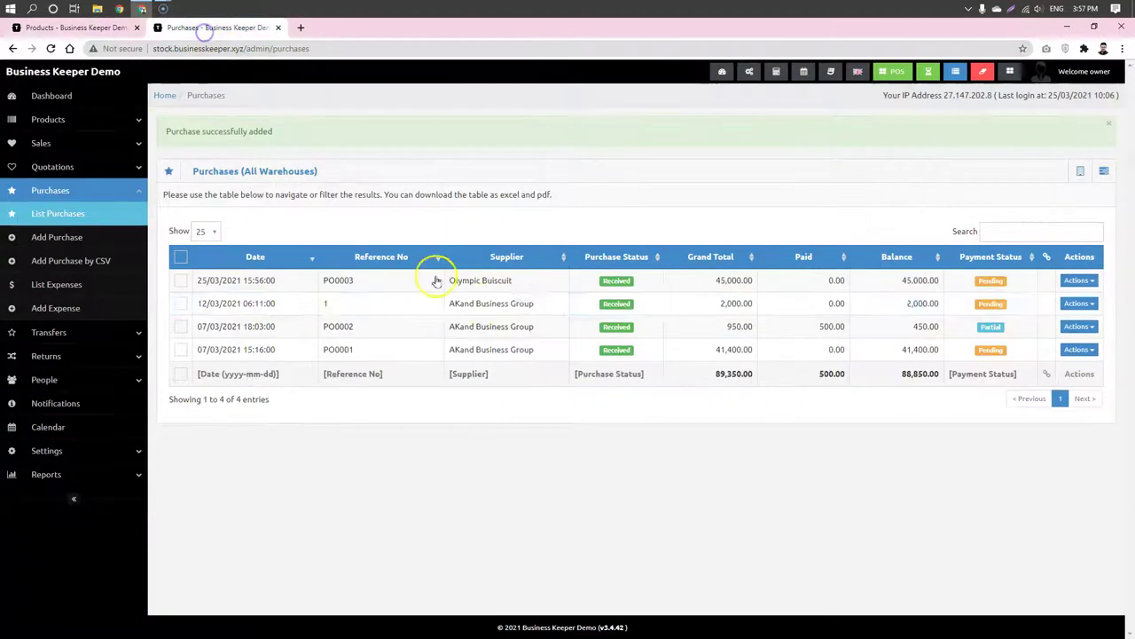
{"action": "left_click", "coordinate": [769, 287]}
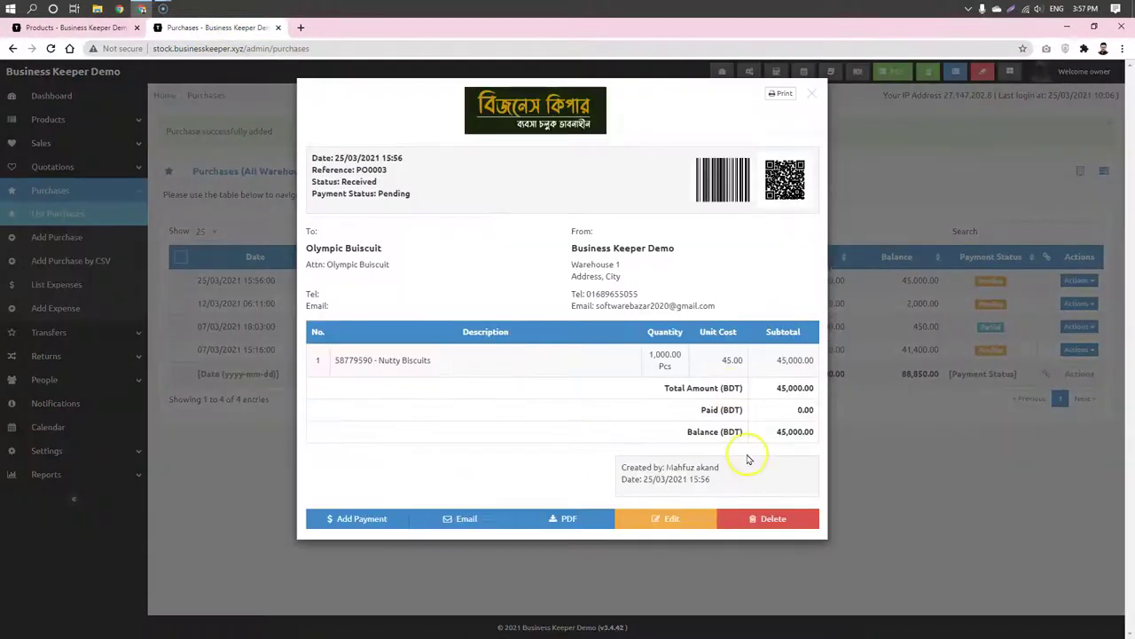
{"action": "left_click", "coordinate": [912, 456]}
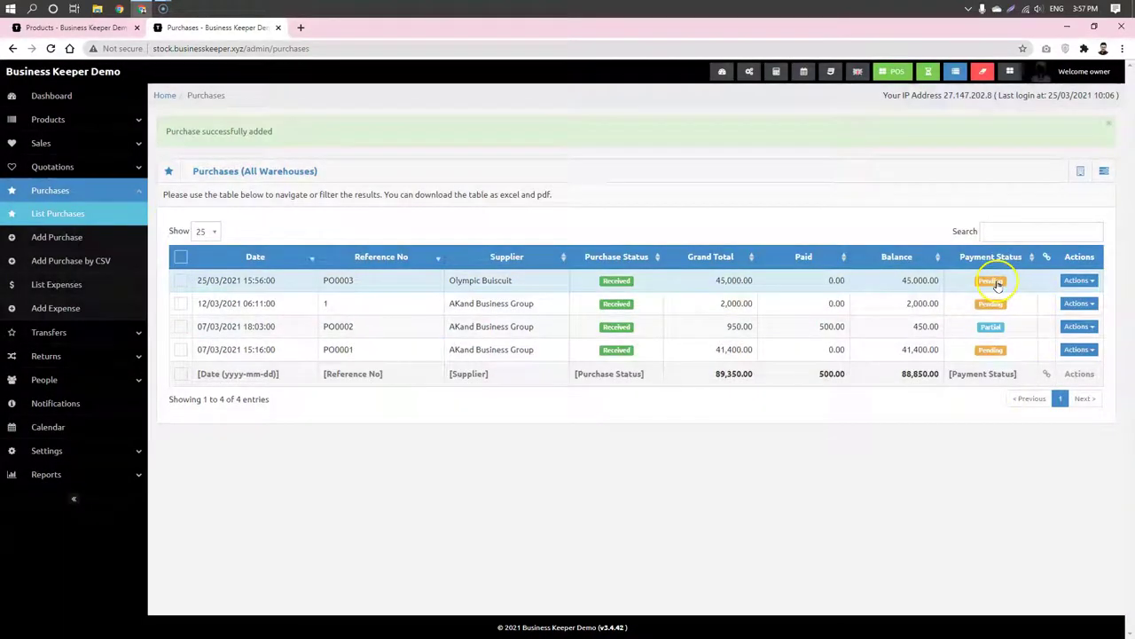
{"action": "left_click", "coordinate": [996, 283]}
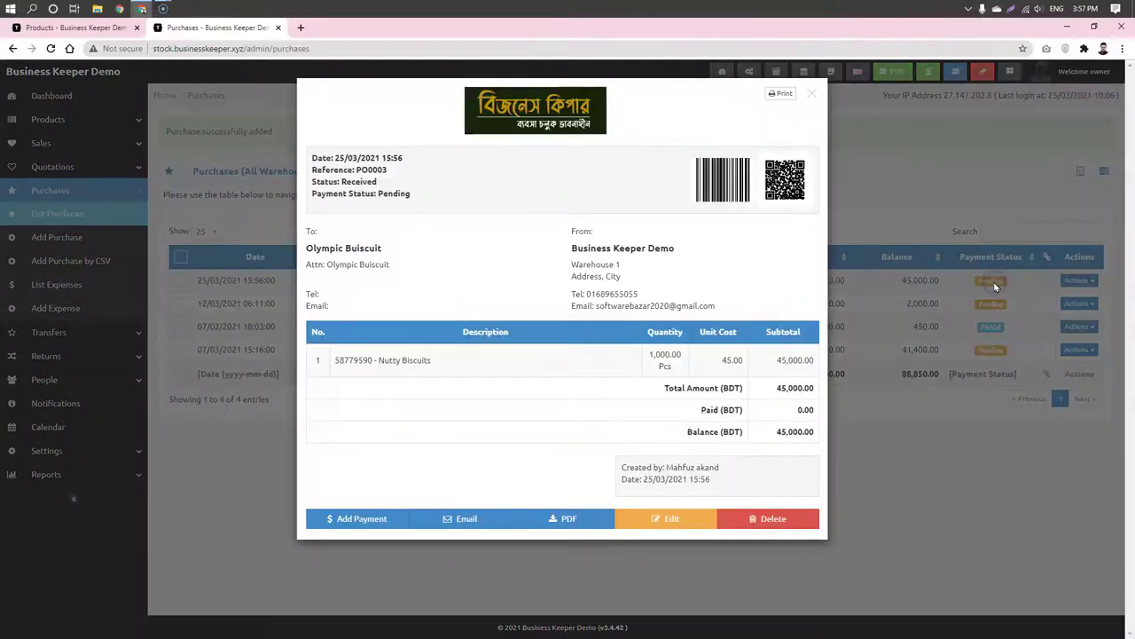
{"action": "left_click", "coordinate": [918, 497]}
- Add a cash payment of 30000 to the Olympic Buiscuit purchase
{"action": "left_click", "coordinate": [1079, 280]}
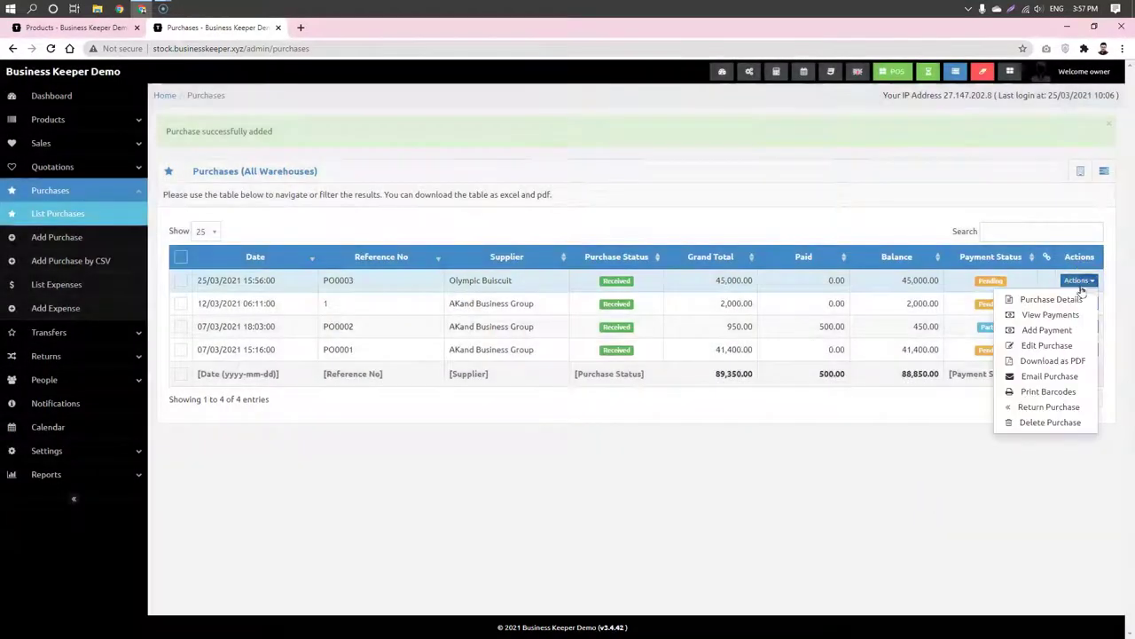
{"action": "left_click", "coordinate": [1045, 330]}
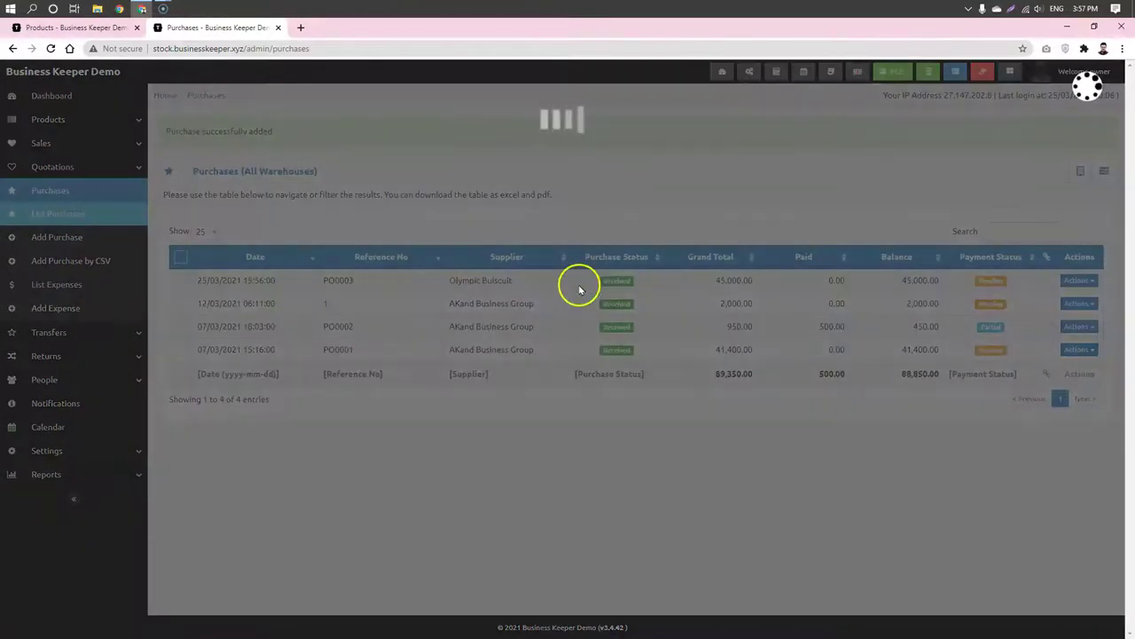
{"action": "left_click_drag", "start_coordinate": [472, 226], "coordinate": [434, 228]}
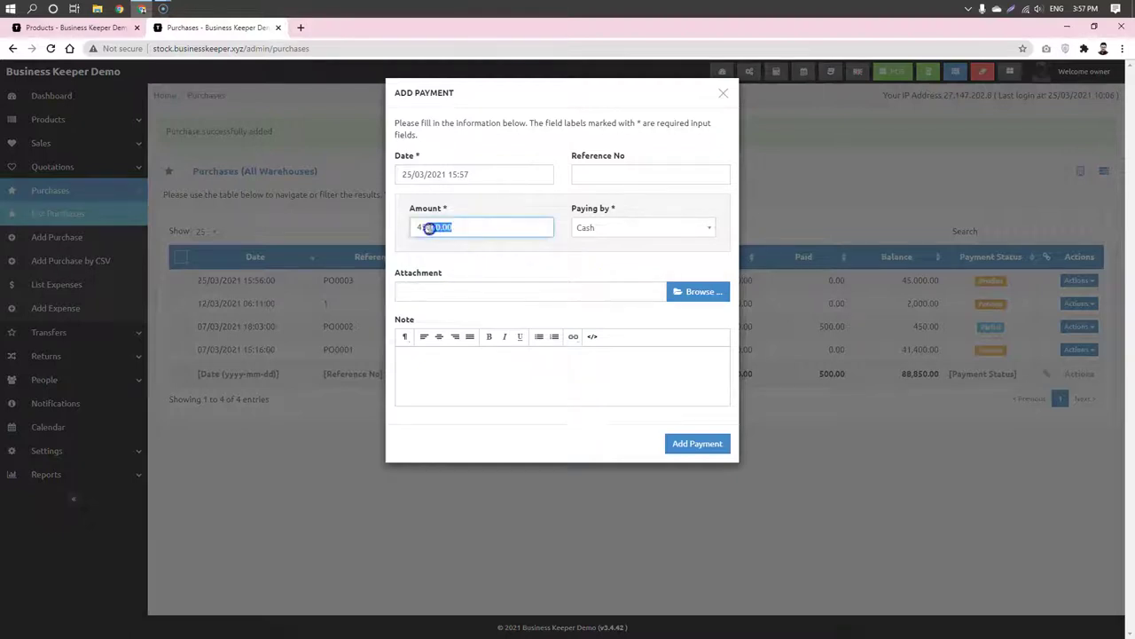
{"action": "type", "text": "3"}
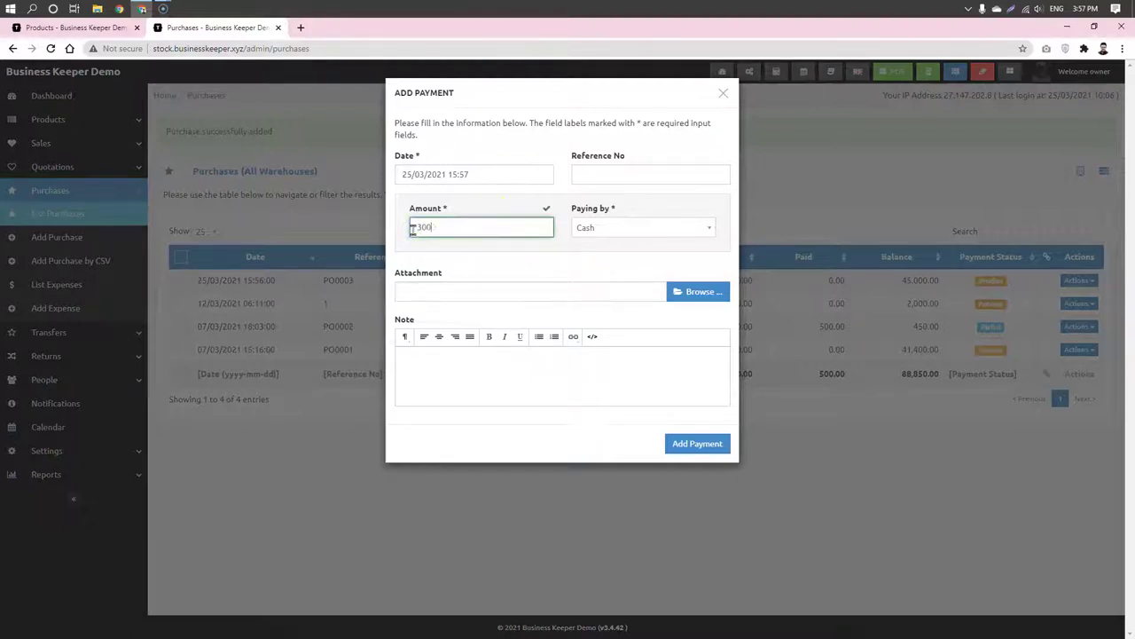
{"action": "left_click", "coordinate": [699, 442]}
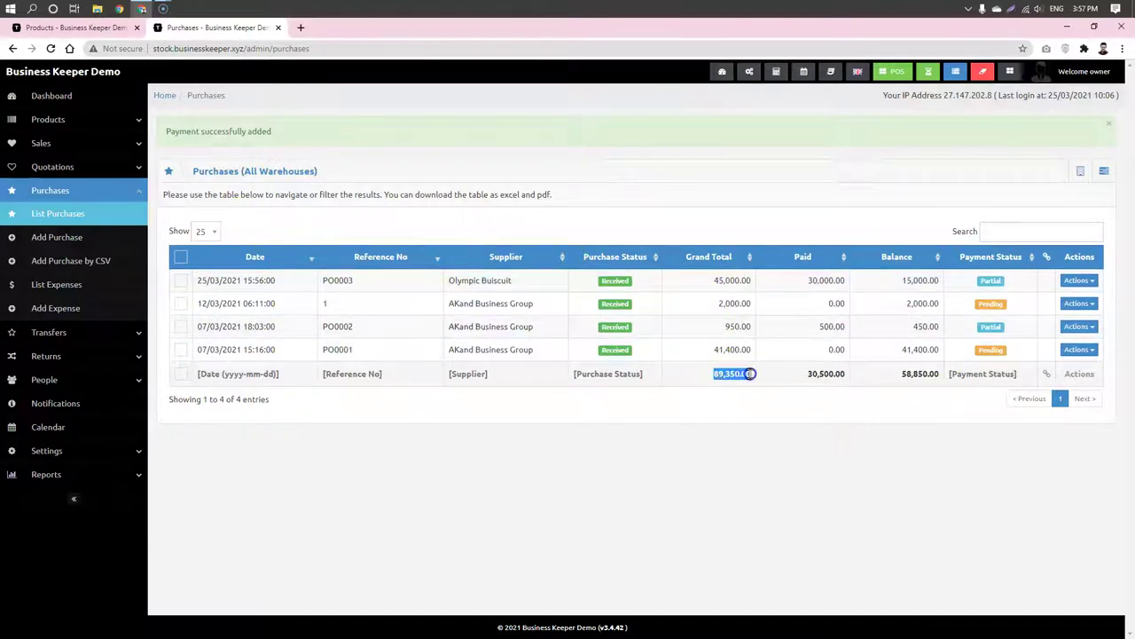
{"action": "left_click", "coordinate": [771, 410]}
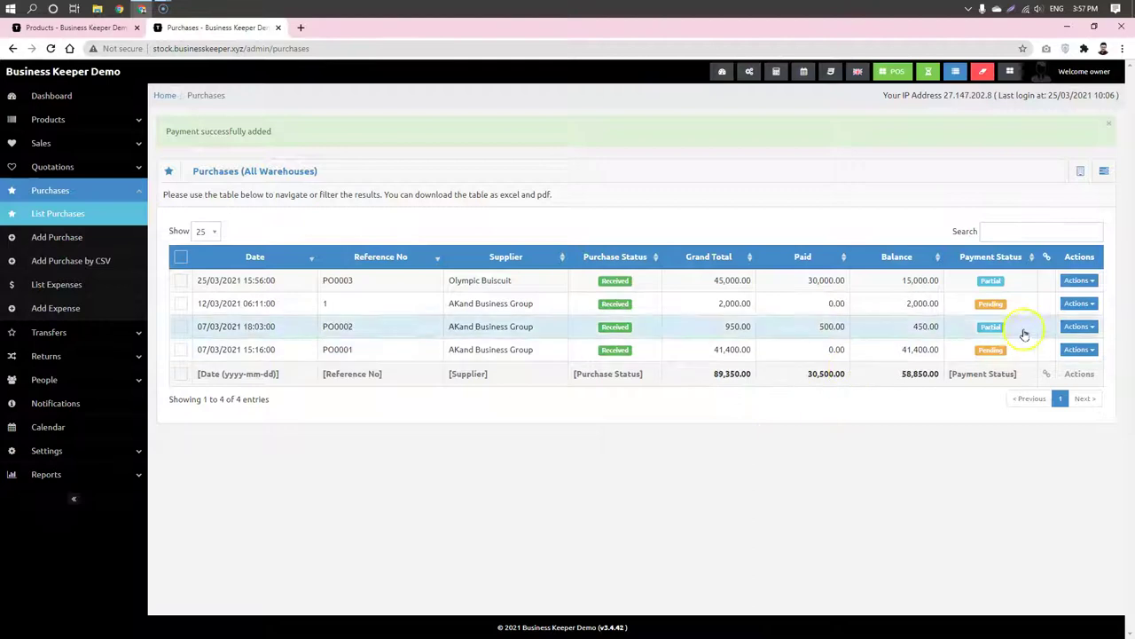
- Search the purchases for "ol" and check the paid amount, balance and product in the Olympic Buiscuit purchase's details
{"action": "left_click", "coordinate": [1053, 233]}
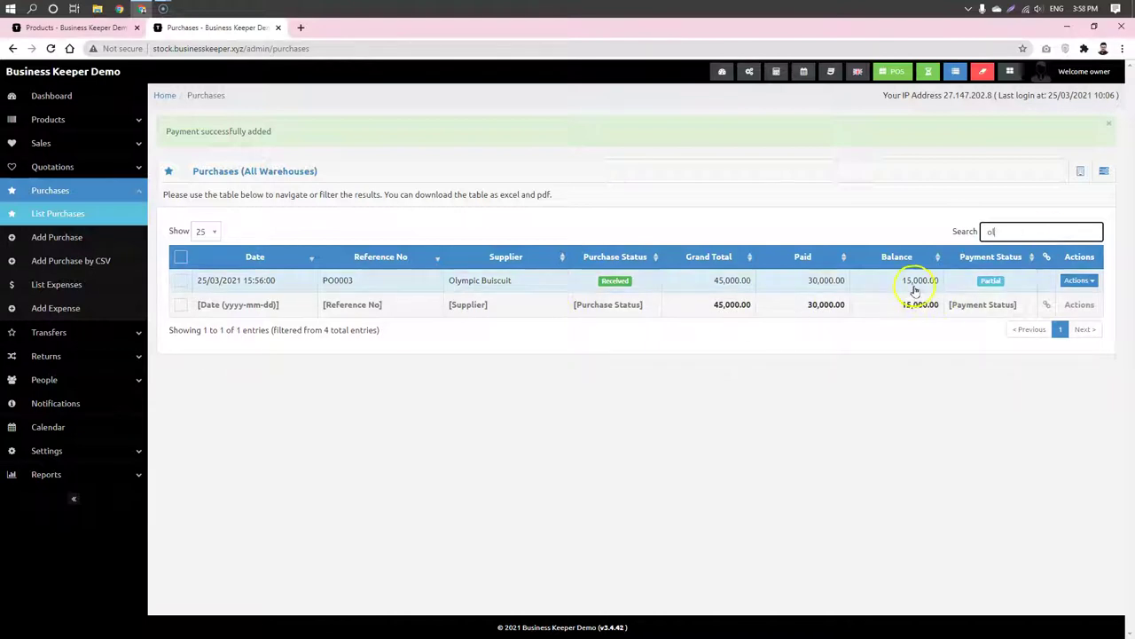
{"action": "left_click", "coordinate": [869, 280]}
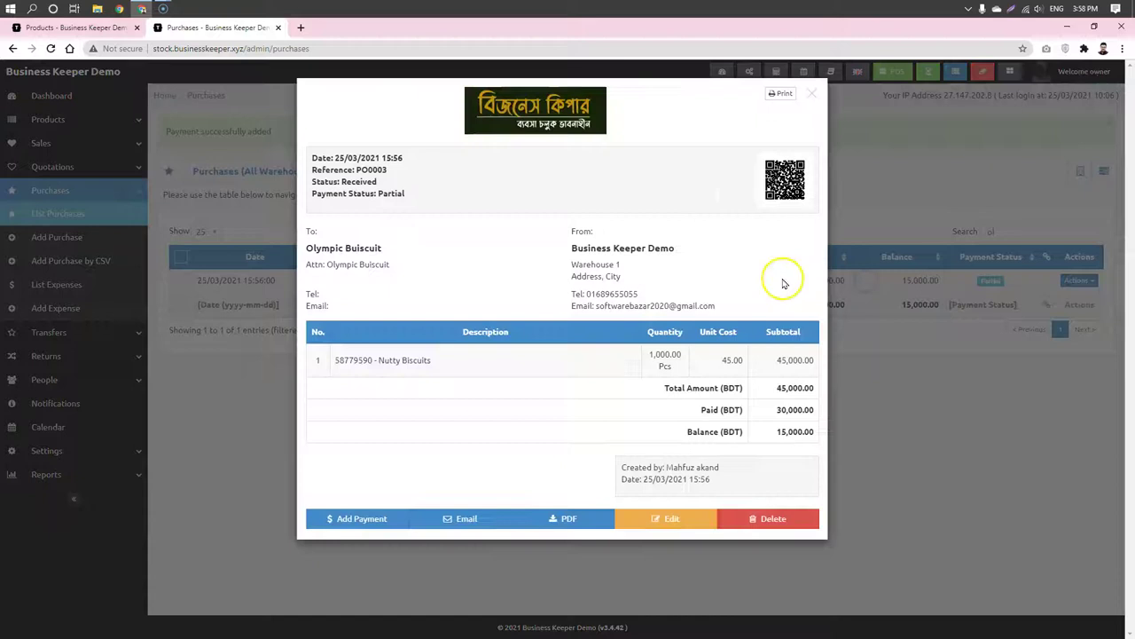
{"action": "left_click_drag", "start_coordinate": [431, 360], "coordinate": [339, 362]}
{"action": "left_click", "coordinate": [954, 458]}
- Add a second payment of 15,000.00 to the Olympic Buiscuit purchase, covering its full remaining balance
{"action": "left_click", "coordinate": [1079, 281]}
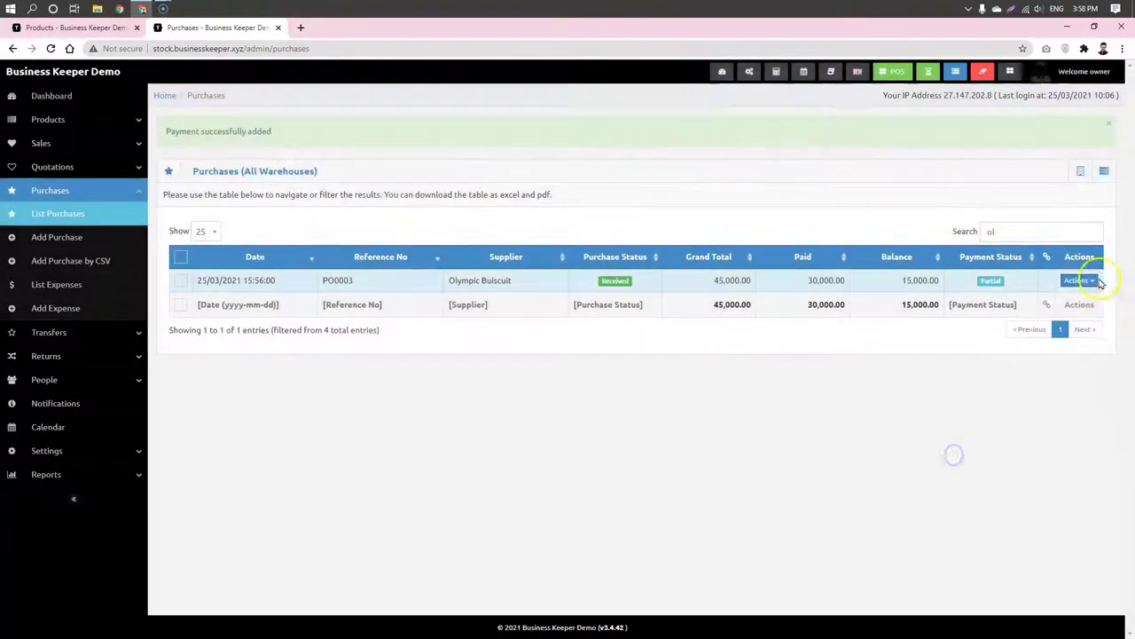
{"action": "left_click", "coordinate": [1047, 330]}
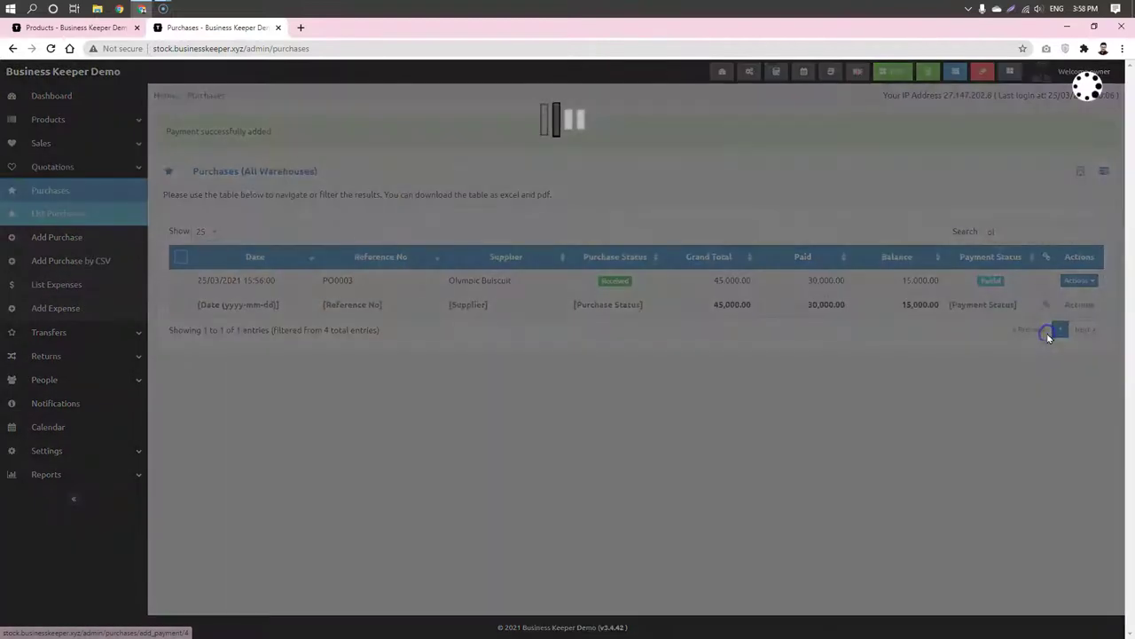
{"action": "left_click", "coordinate": [701, 443]}
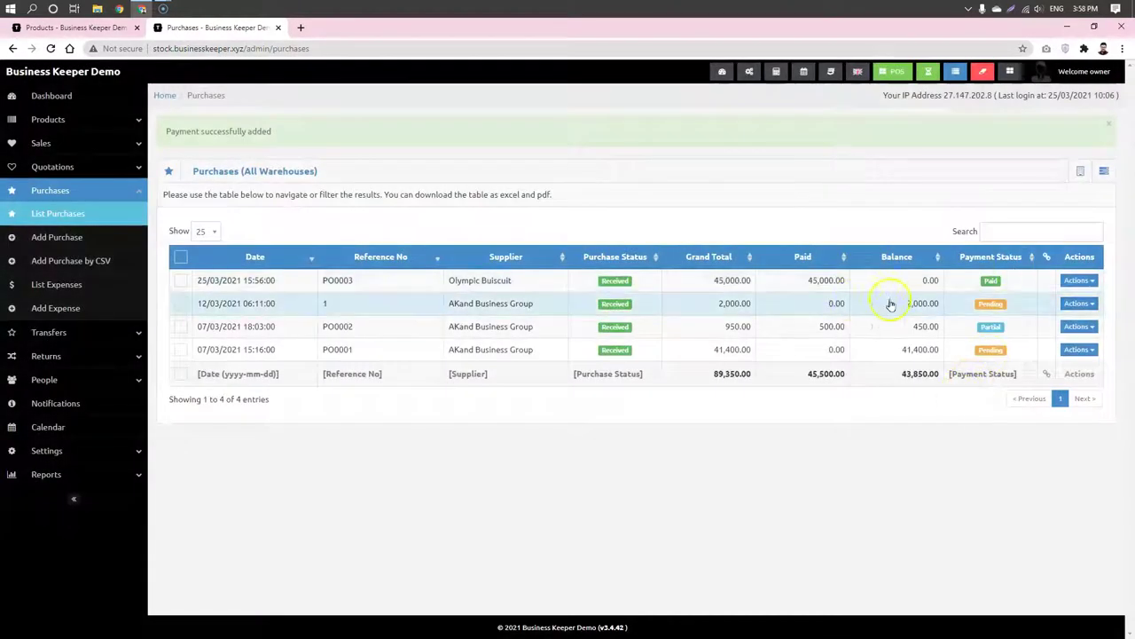
- Check the payment status in the Olympic Buiscuit purchase's details, and reload the product list to check the Nutty Biscuits stock
{"action": "left_click", "coordinate": [877, 285]}
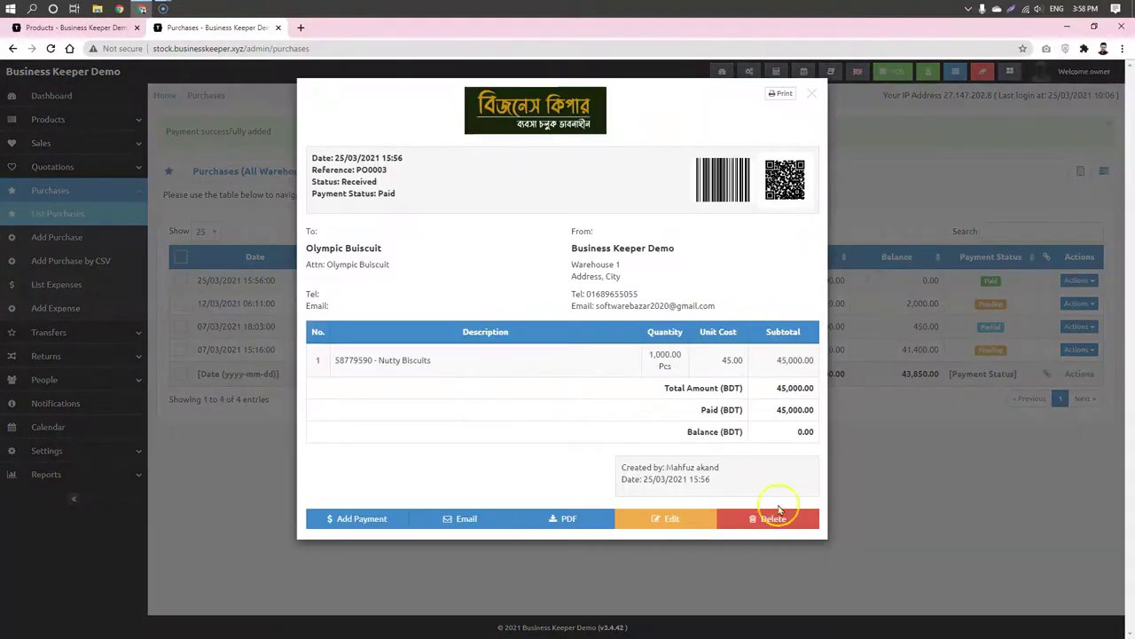
{"action": "left_click", "coordinate": [1007, 499]}
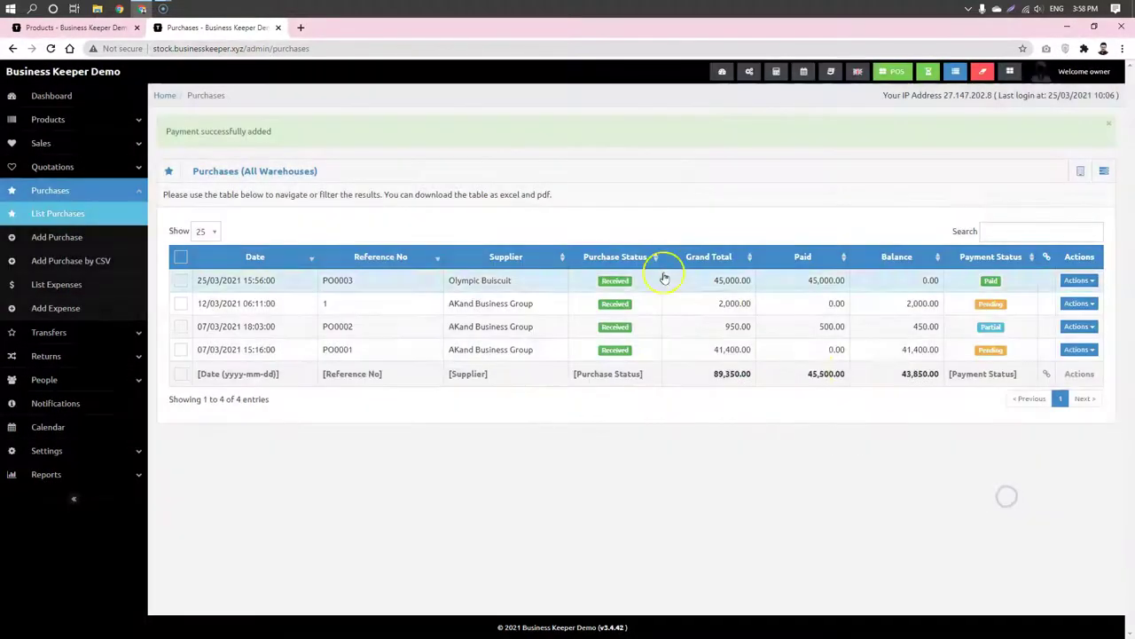
{"action": "left_click", "coordinate": [59, 28]}
{"action": "left_click", "coordinate": [50, 48]}
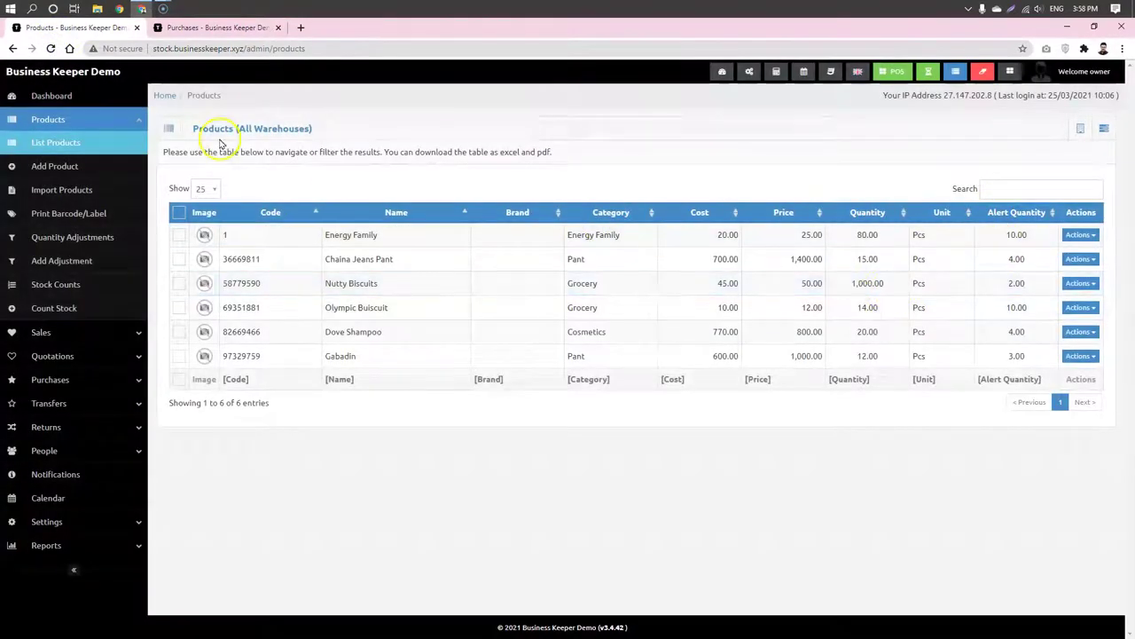
- Edit the Olympic Buiscuit purchase to set the Nutty Biscuits quantity to 1500, and submit the change
{"action": "left_click", "coordinate": [213, 27]}
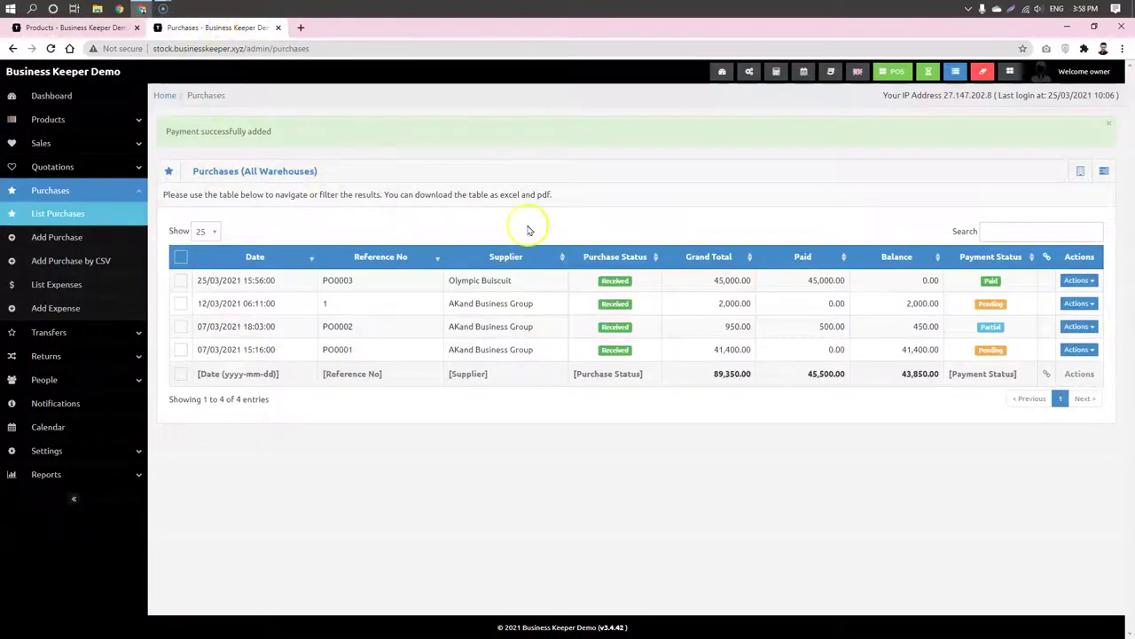
{"action": "left_click", "coordinate": [1091, 281]}
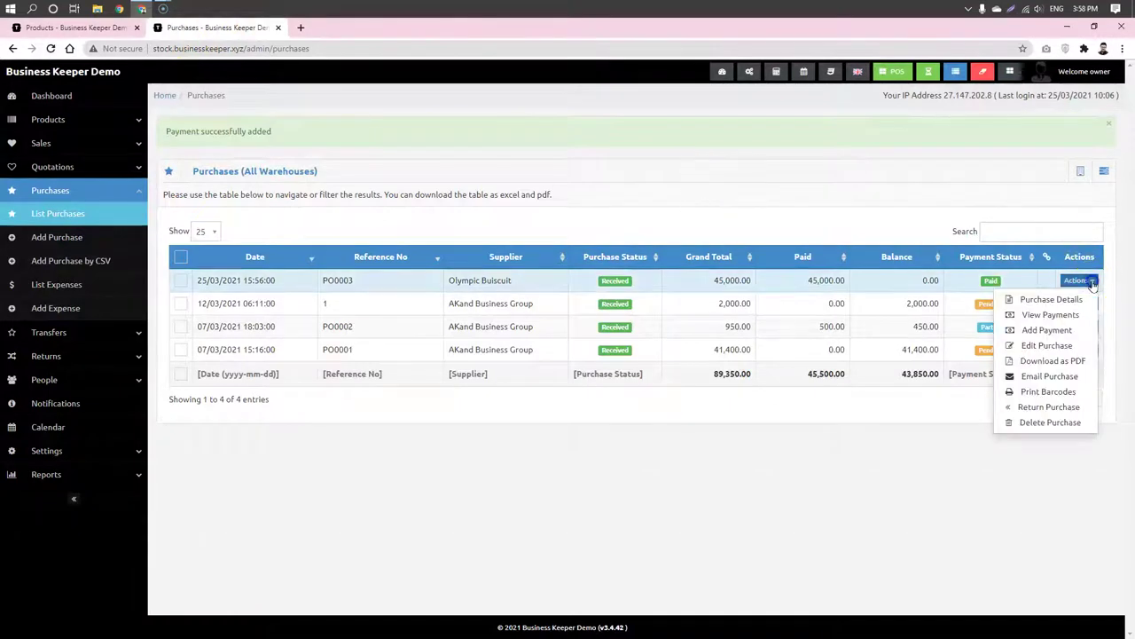
{"action": "left_click", "coordinate": [1056, 348]}
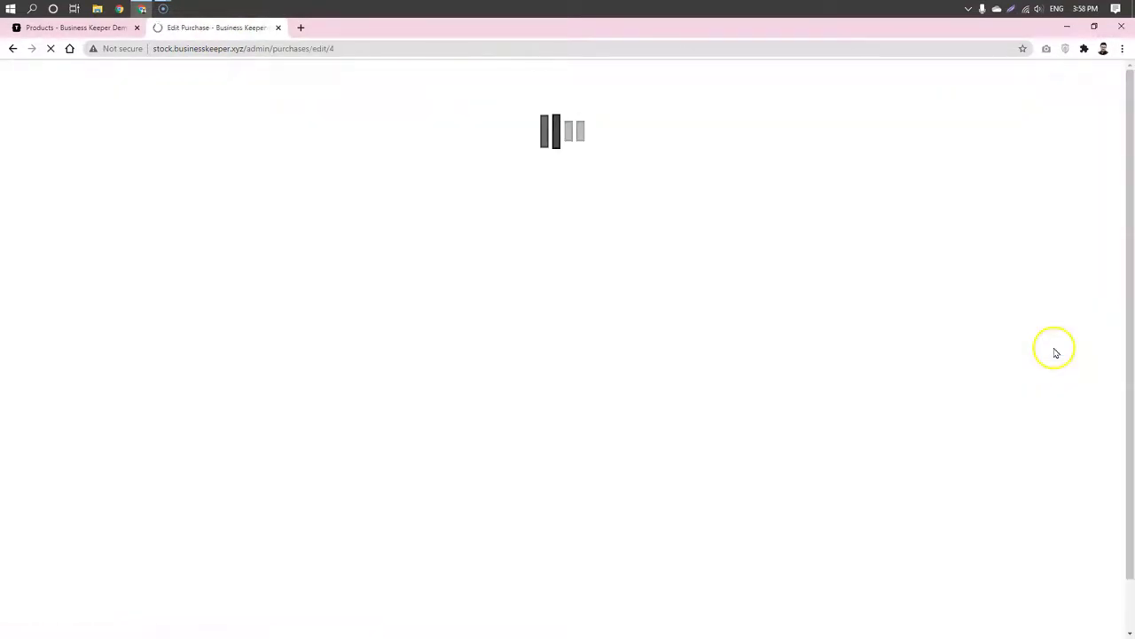
{"action": "scroll", "coordinate": [657, 320], "scroll_direction": "down", "scroll_amount": 2}
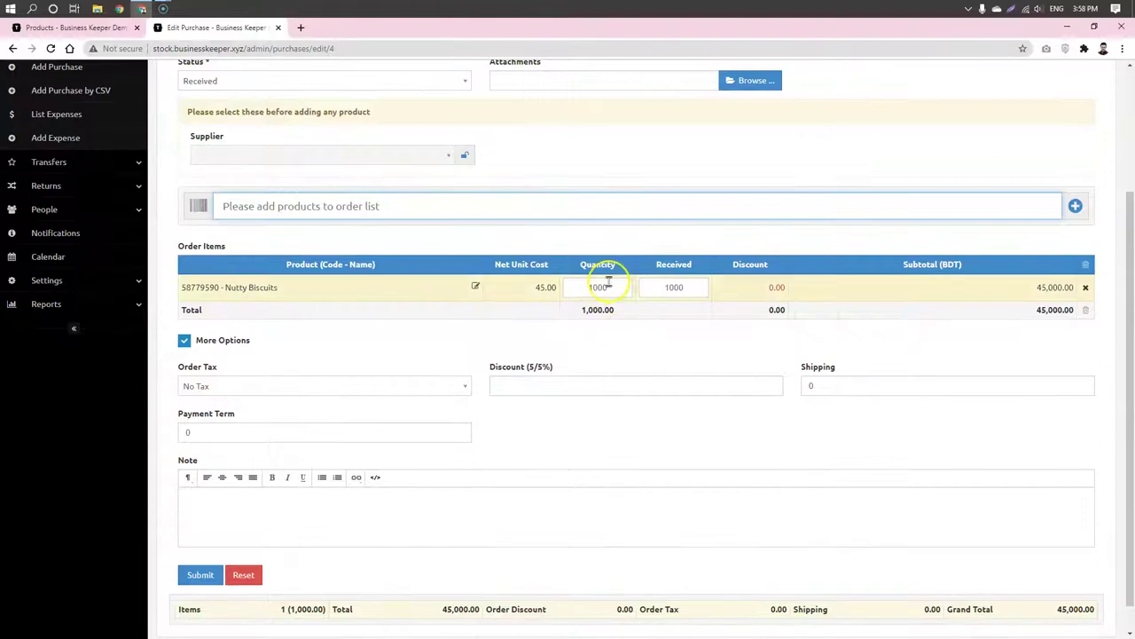
{"action": "left_click_drag", "start_coordinate": [620, 287], "coordinate": [549, 300]}
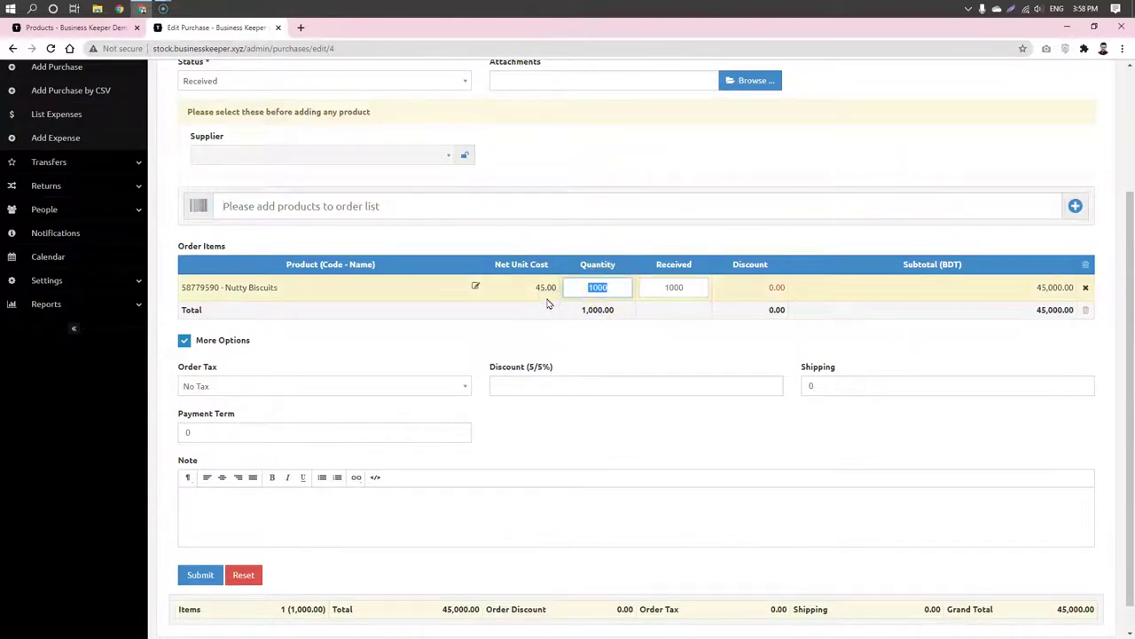
{"action": "type", "text": "150"}
{"action": "left_click", "coordinate": [593, 312]}
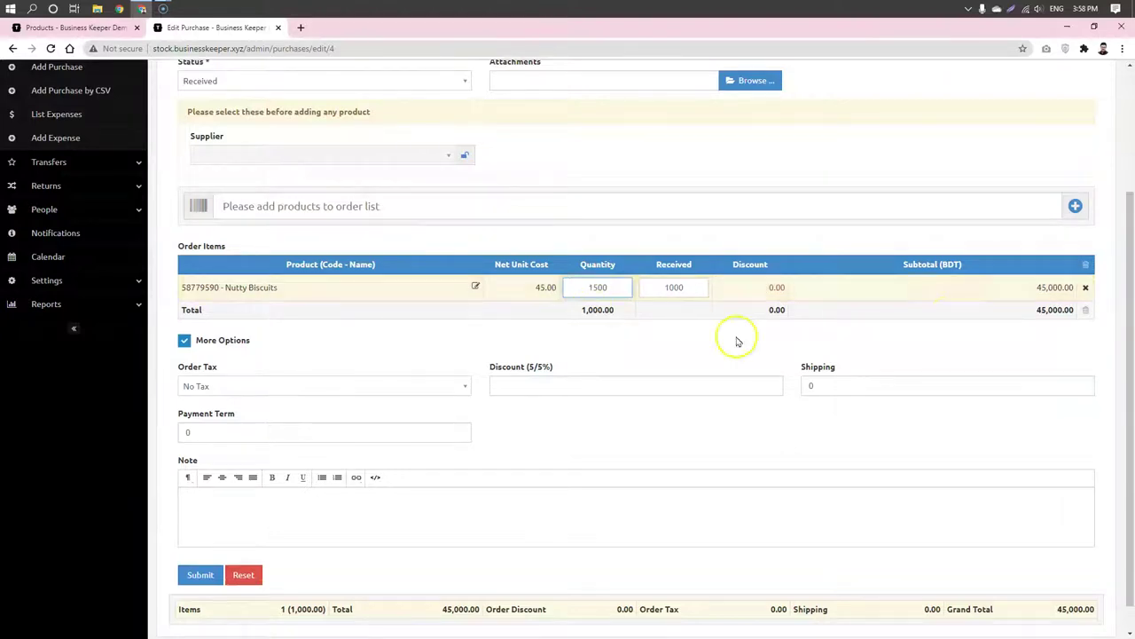
{"action": "left_click", "coordinate": [972, 330]}
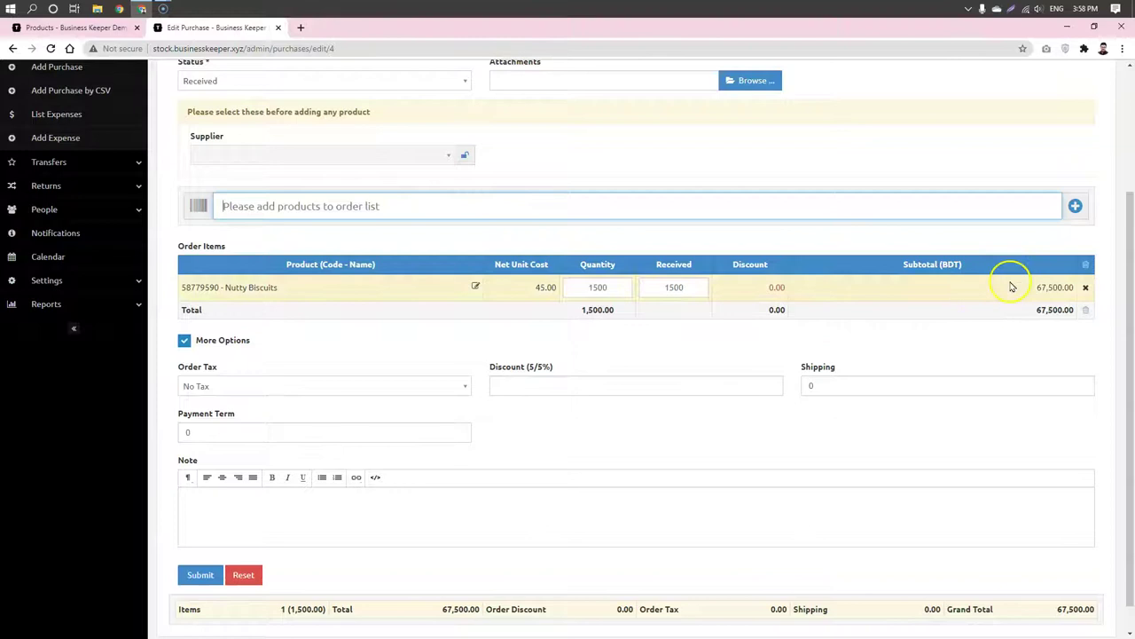
{"action": "left_click", "coordinate": [199, 575]}
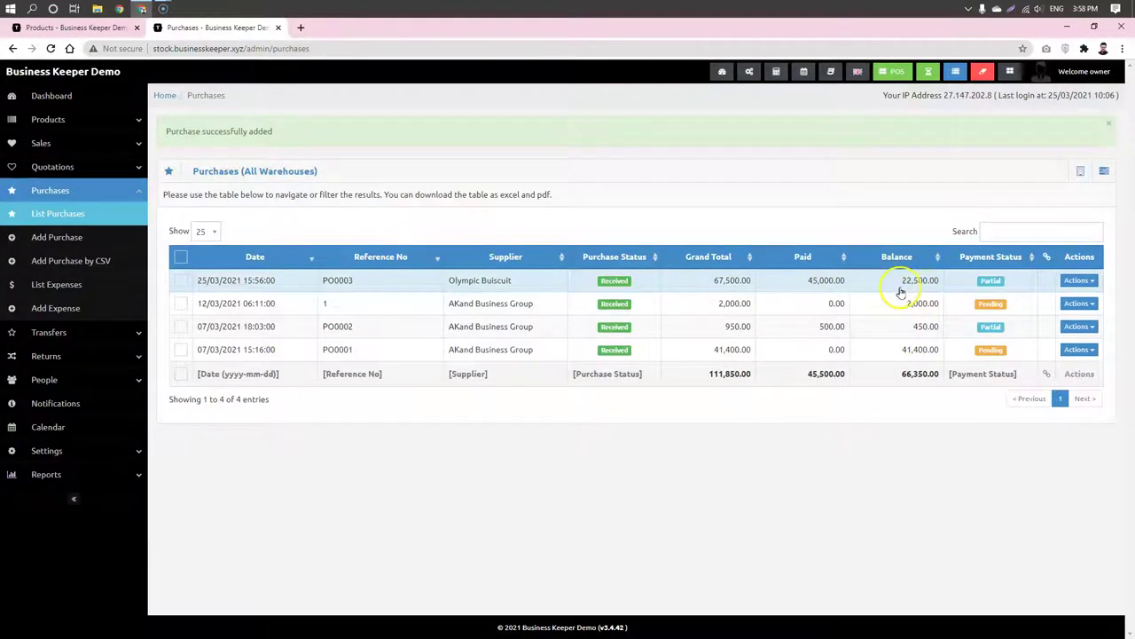
- Reload the product list to check the Nutty Biscuits stock, and review the quantity and balance in the edited purchase's details
{"action": "left_click", "coordinate": [75, 28]}
{"action": "left_click", "coordinate": [50, 48]}
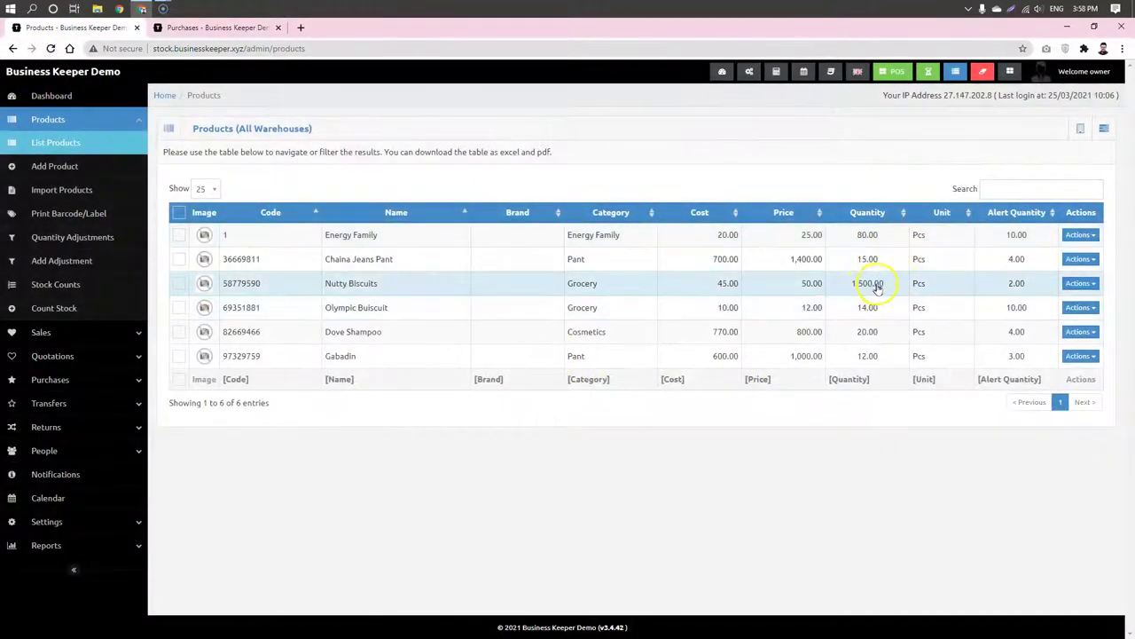
{"action": "left_click", "coordinate": [217, 28]}
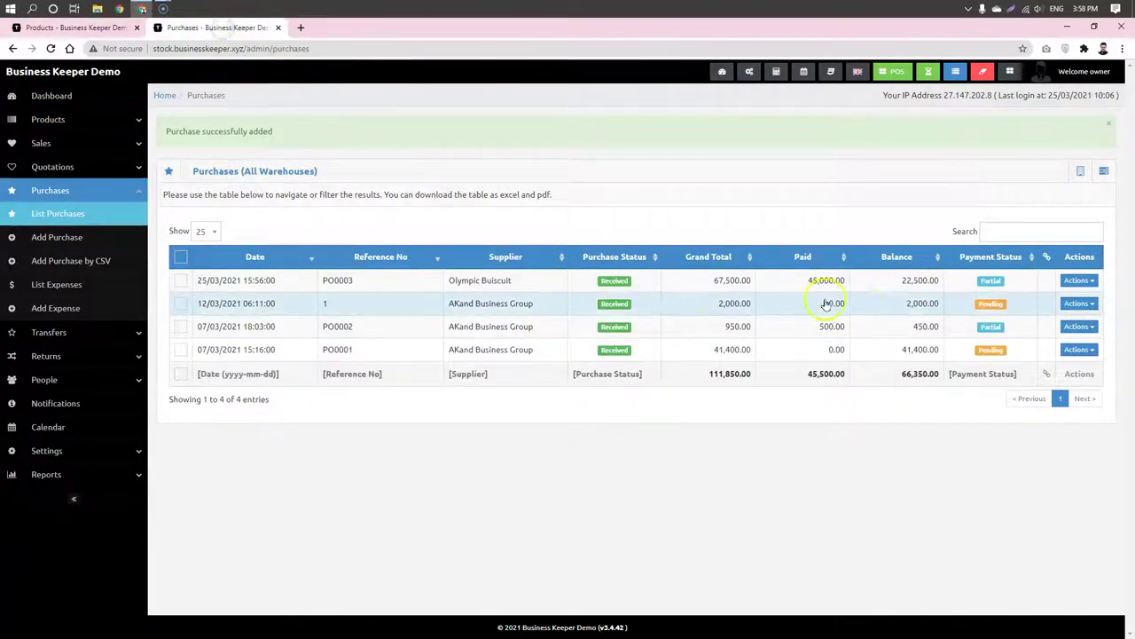
{"action": "left_click", "coordinate": [1078, 280]}
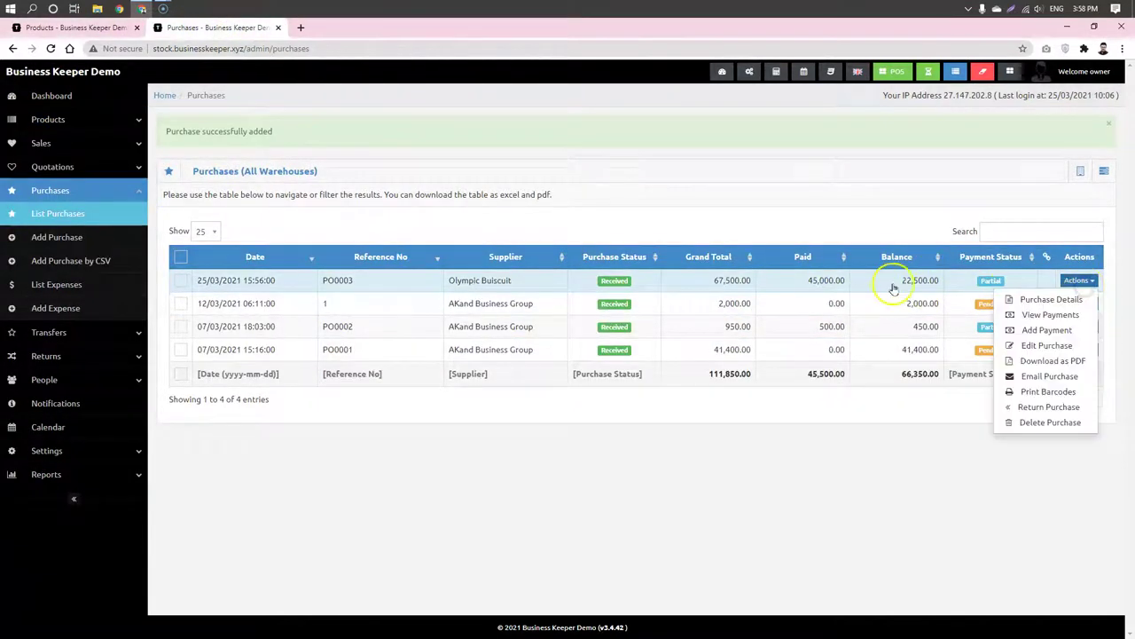
{"action": "left_click", "coordinate": [976, 290]}
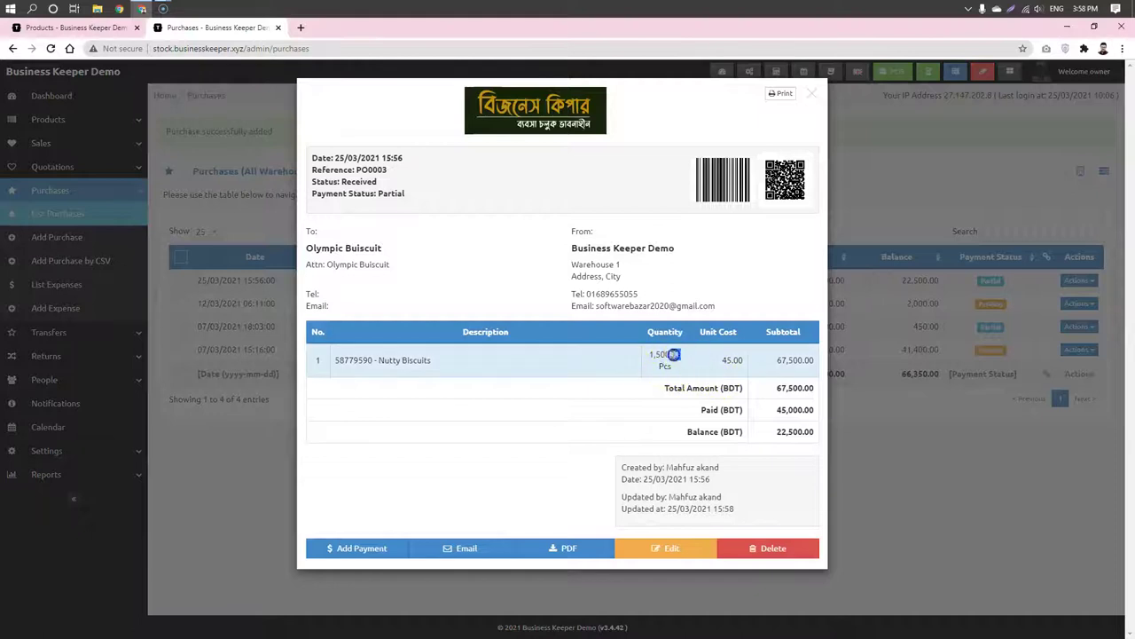
{"action": "left_click", "coordinate": [914, 435]}
- Add a payment of 22,500.00 to the Olympic Buiscuit purchase to clear its outstanding balance
{"action": "left_click", "coordinate": [1080, 280]}
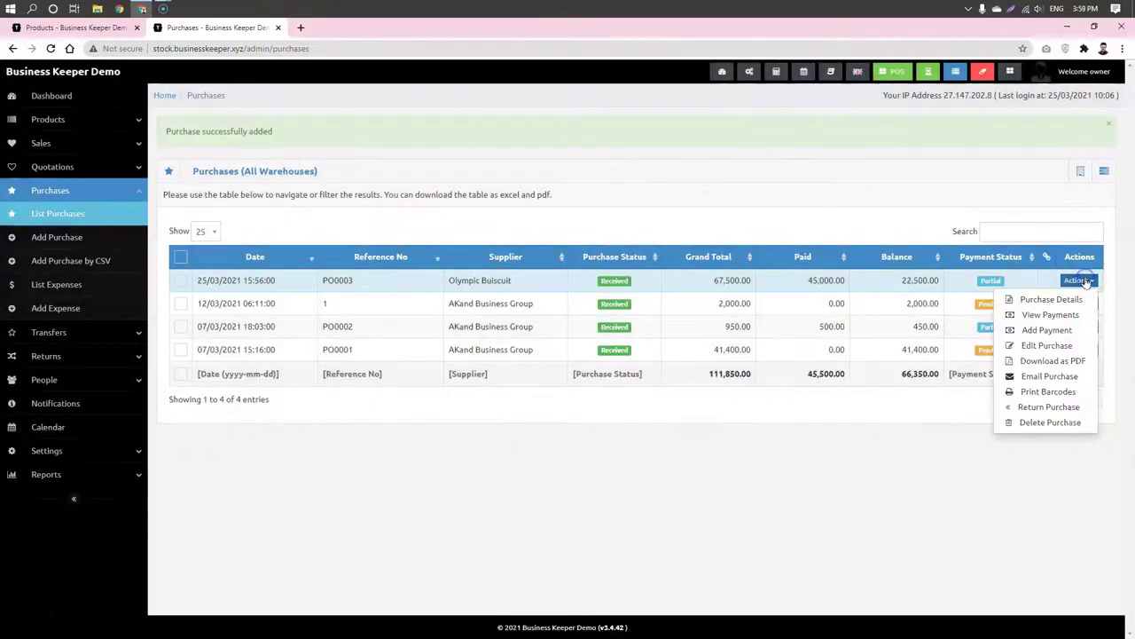
{"action": "left_click", "coordinate": [1051, 330]}
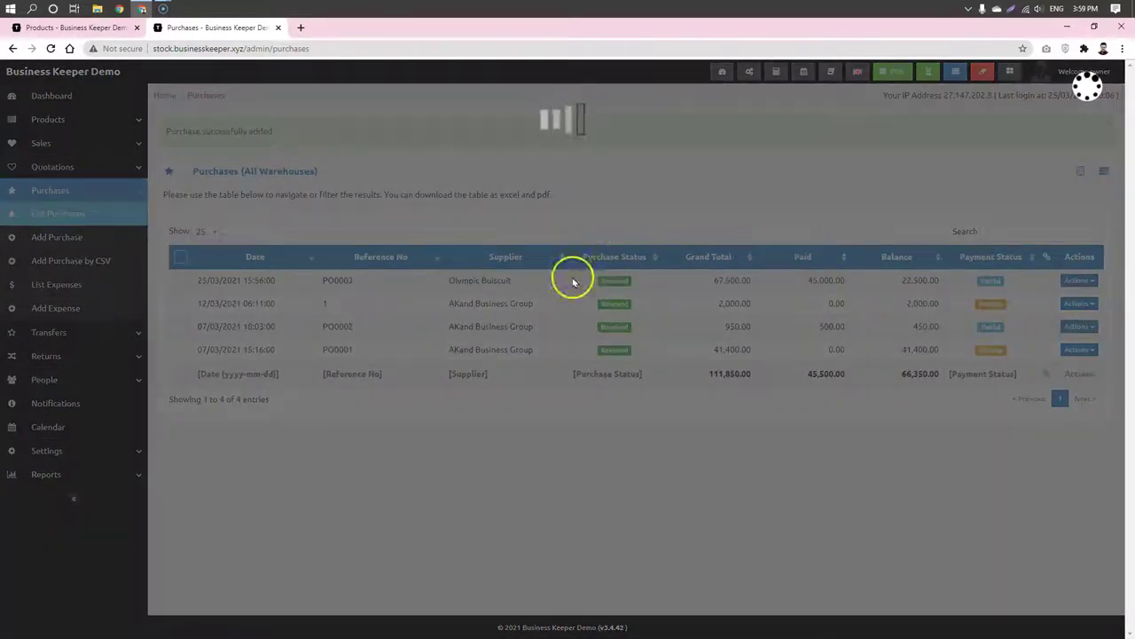
{"action": "left_click", "coordinate": [691, 444]}
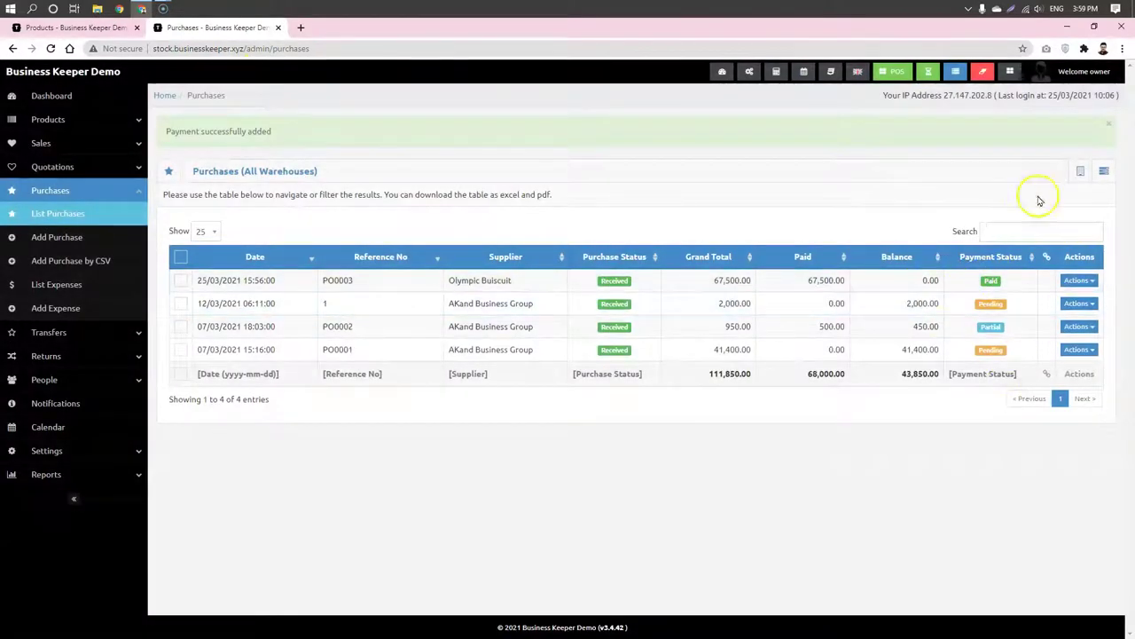
- Search the purchases list by payment status, trying "pa" and "due"
{"action": "left_click", "coordinate": [1033, 228]}
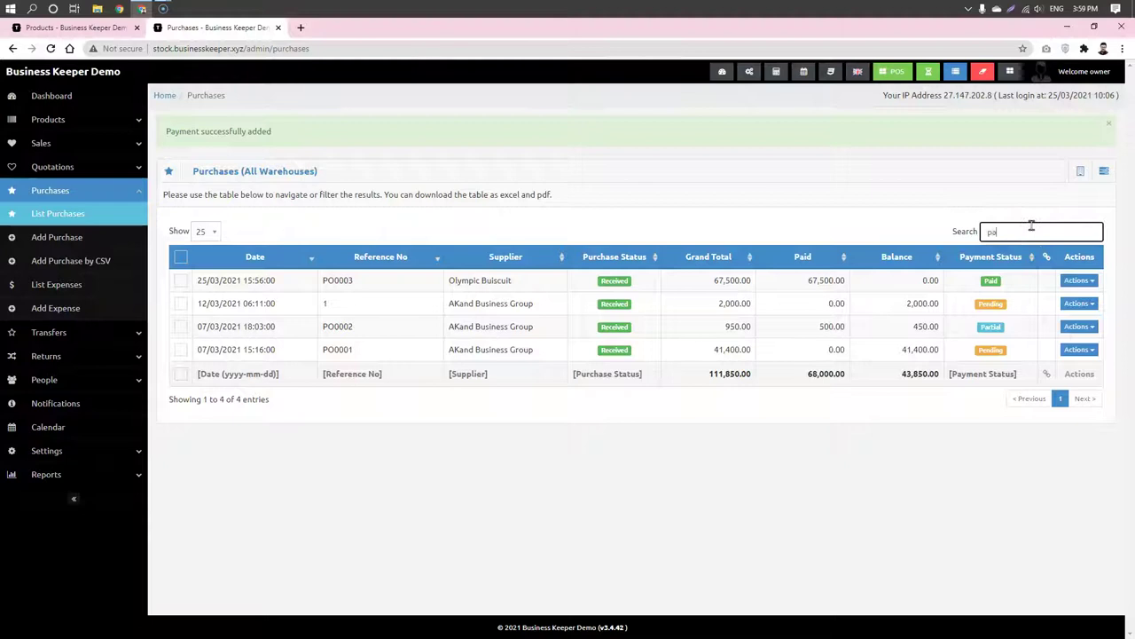
{"action": "key", "text": "BackSpace"}
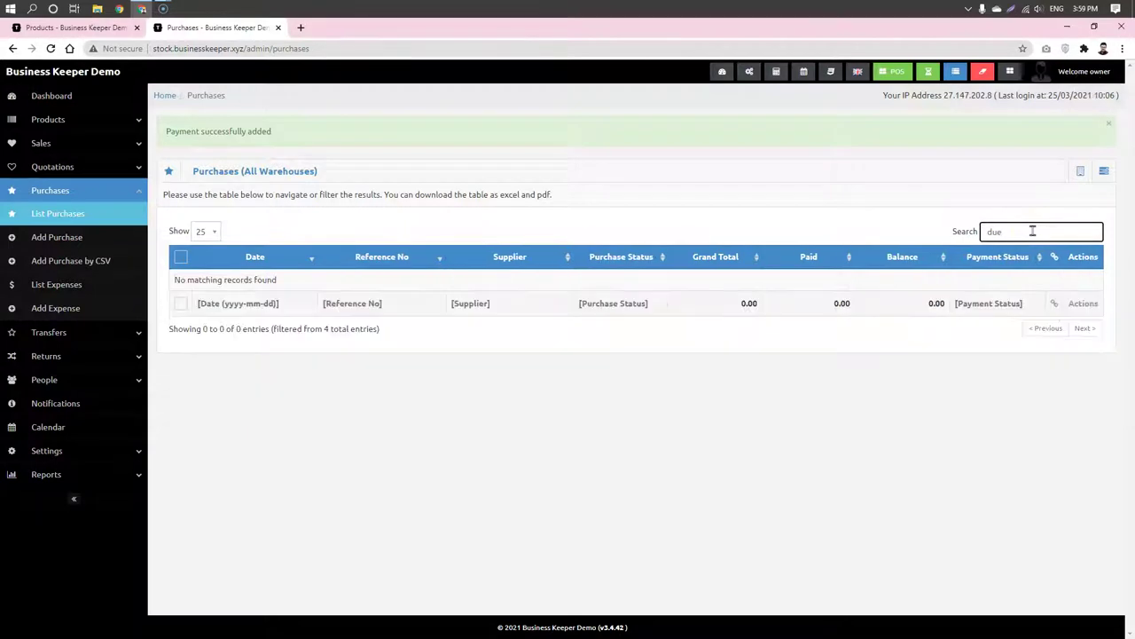
- Search the purchases list by payment status, trying "part" and "pendi"
{"action": "key", "text": "BackSpace"}
{"action": "key", "text": "BackSpace"}
{"action": "type", "text": "part"}
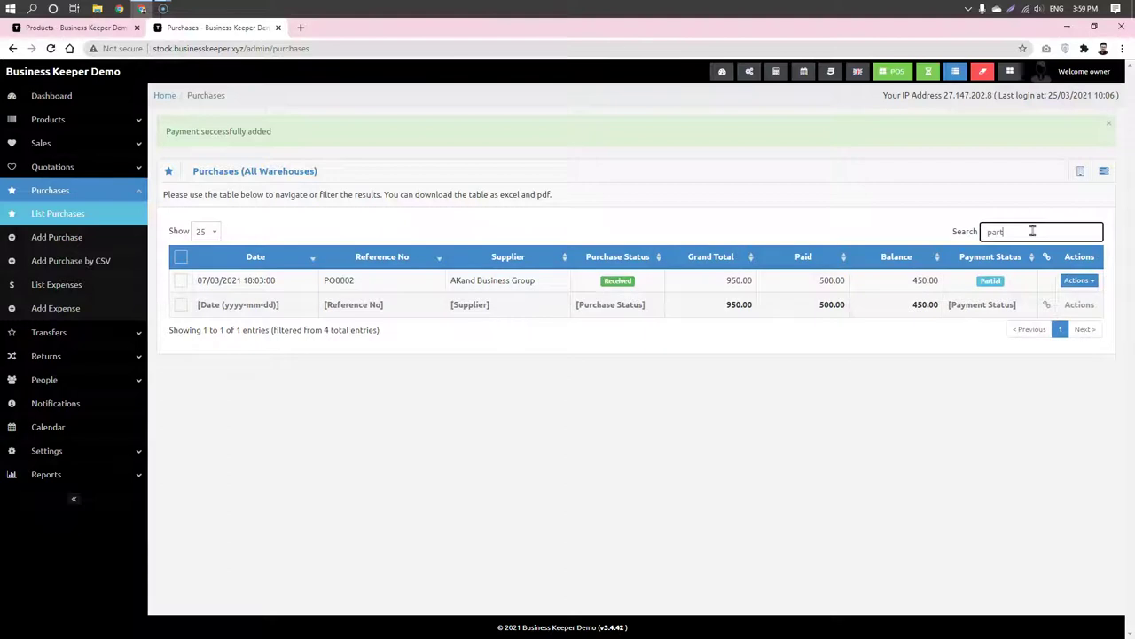
{"action": "key", "text": "BackSpace"}
{"action": "key", "text": "BackSpace"}
{"action": "key", "text": "BackSpace"}
{"action": "key", "text": "BackSpace"}
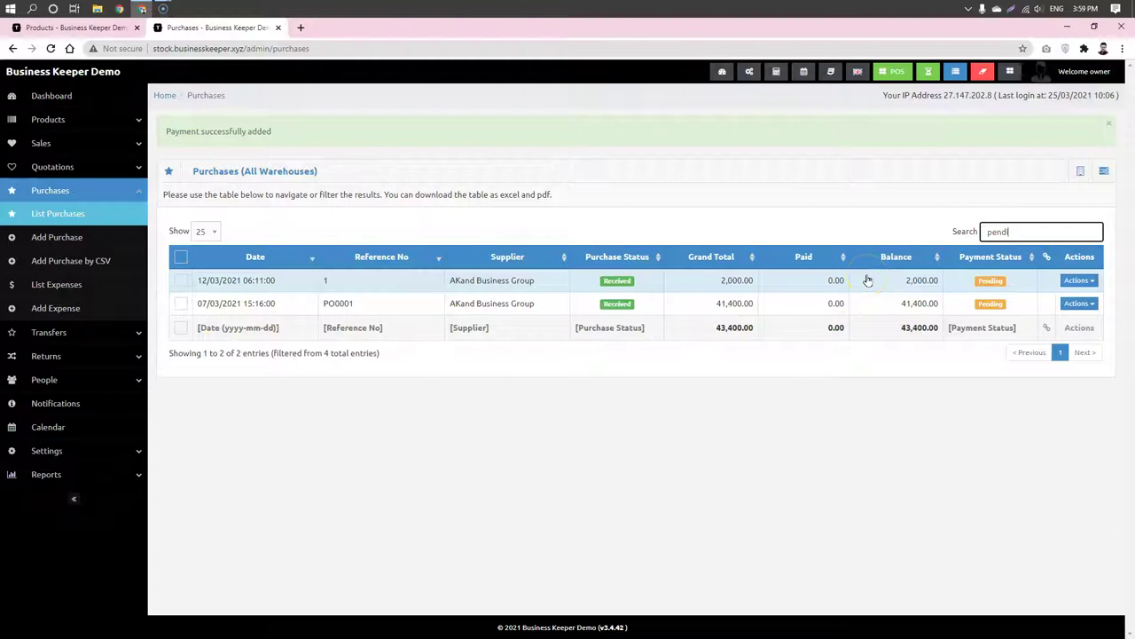
- Browse the blank purchase form, the product list and the sales list
{"action": "left_click", "coordinate": [47, 239]}
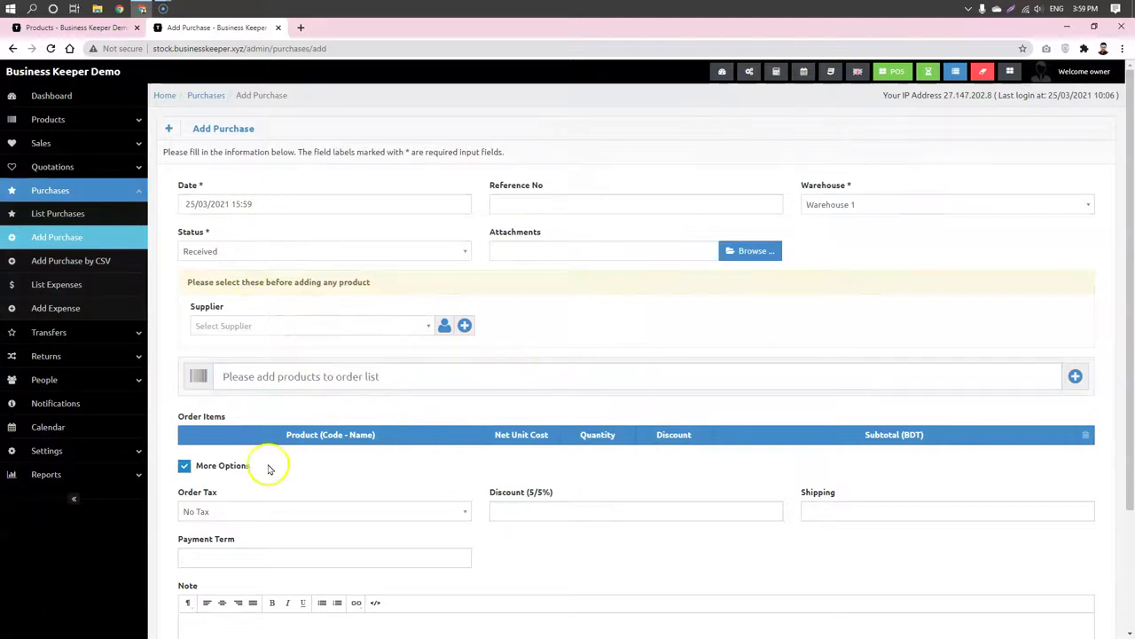
{"action": "left_click", "coordinate": [55, 119]}
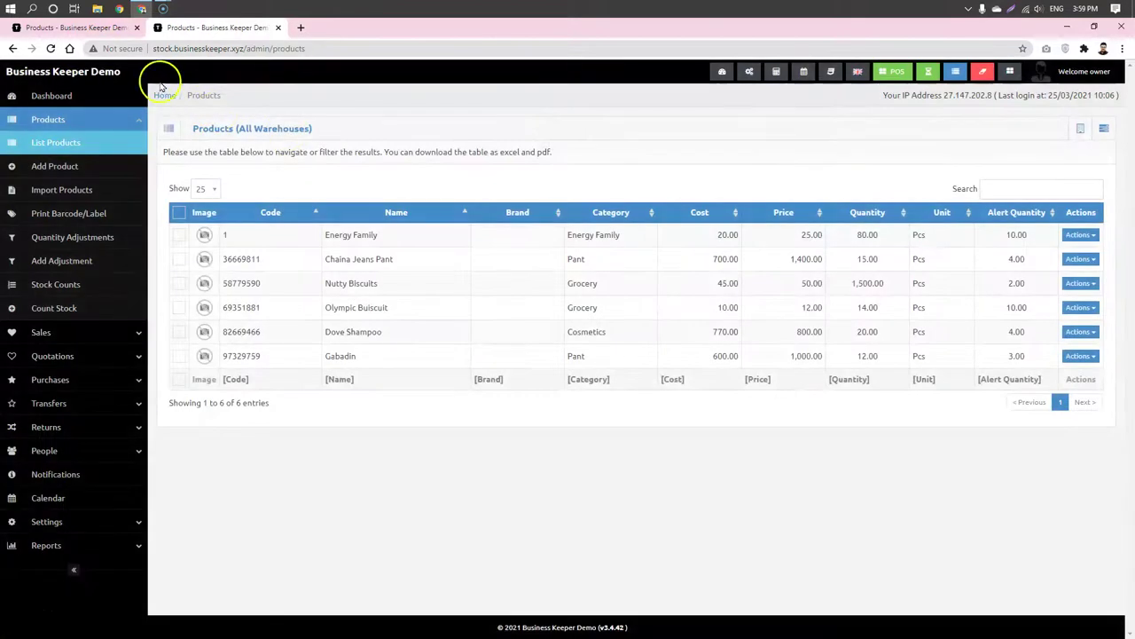
{"action": "left_click", "coordinate": [41, 332]}
{"action": "left_click", "coordinate": [47, 359]}
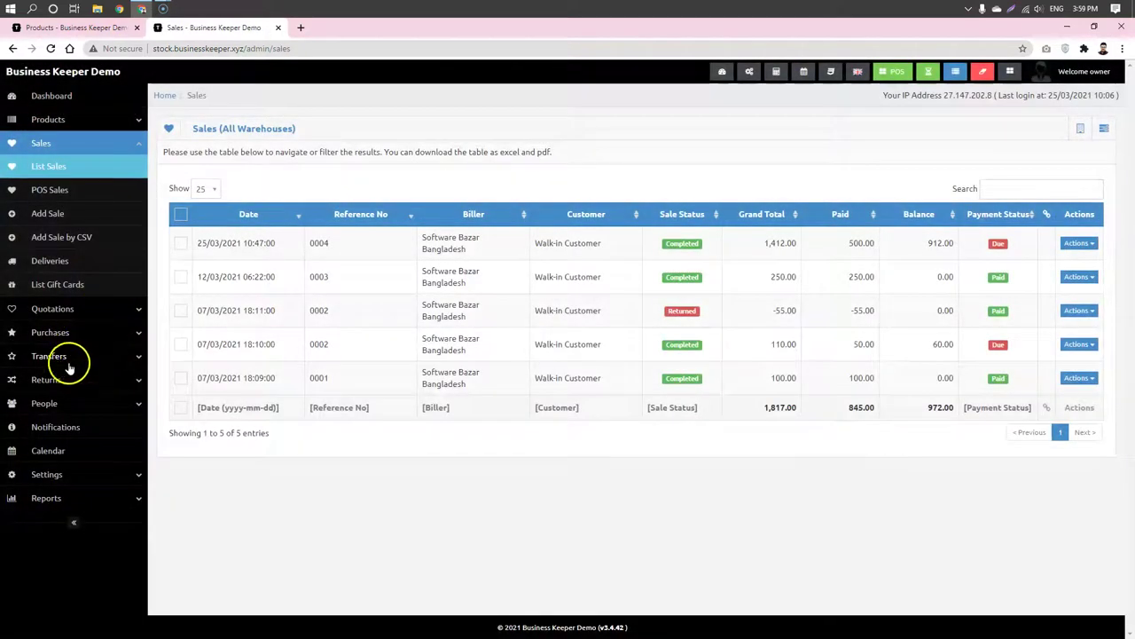
- Delete the Olympic Buiscuit purchase PO0003 from the purchases list
{"action": "left_click", "coordinate": [53, 330]}
{"action": "left_click", "coordinate": [48, 357]}
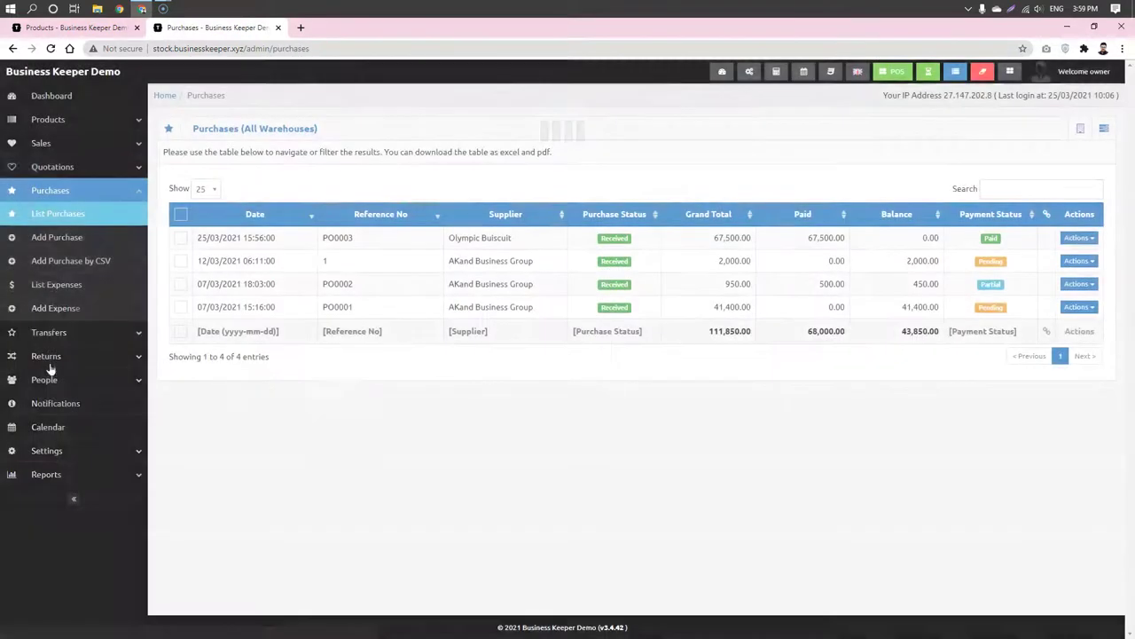
{"action": "left_click", "coordinate": [1080, 238]}
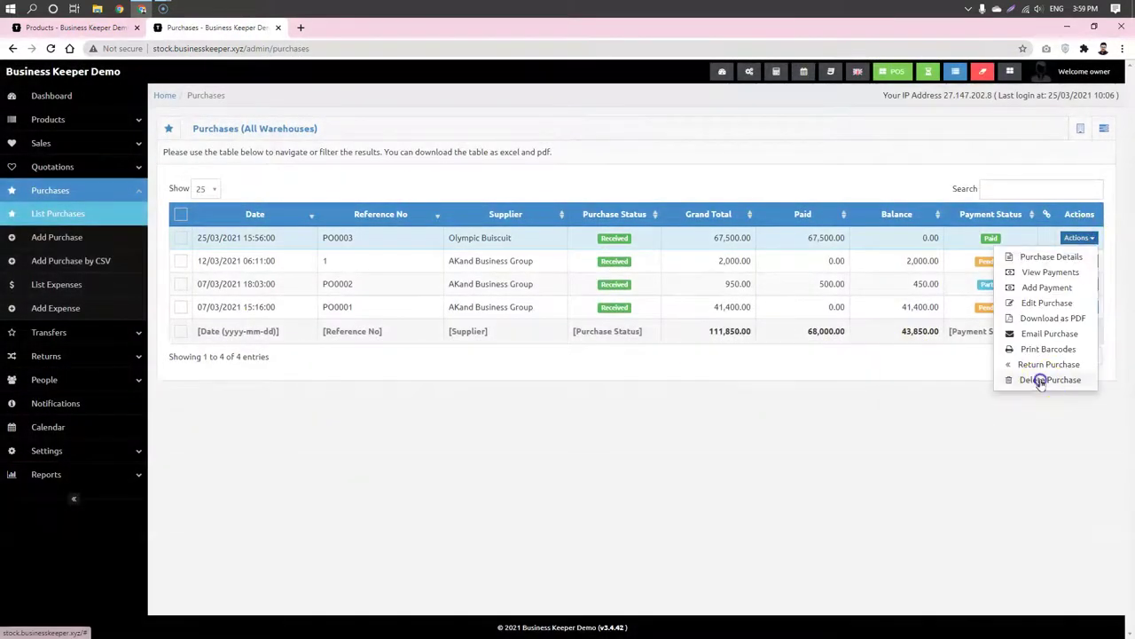
{"action": "left_click", "coordinate": [1045, 380]}
{"action": "left_click", "coordinate": [919, 400]}
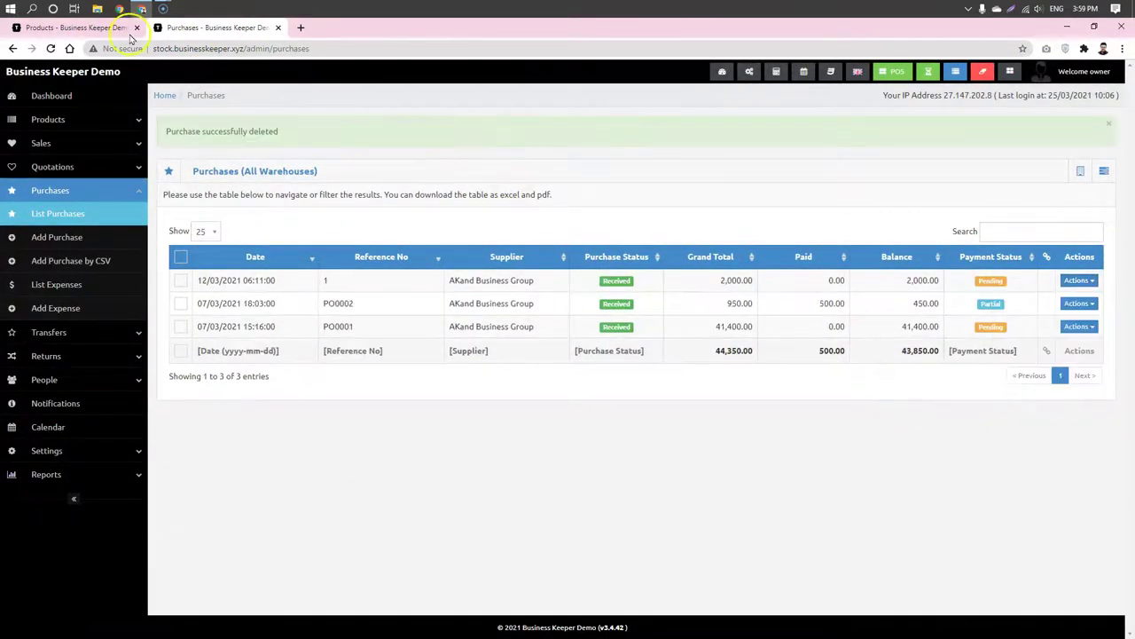
- Reload the product list in the other browser tab to check the Nutty Biscuits stock, and return to the dashboard
{"action": "left_click", "coordinate": [85, 31]}
{"action": "left_click", "coordinate": [50, 48]}
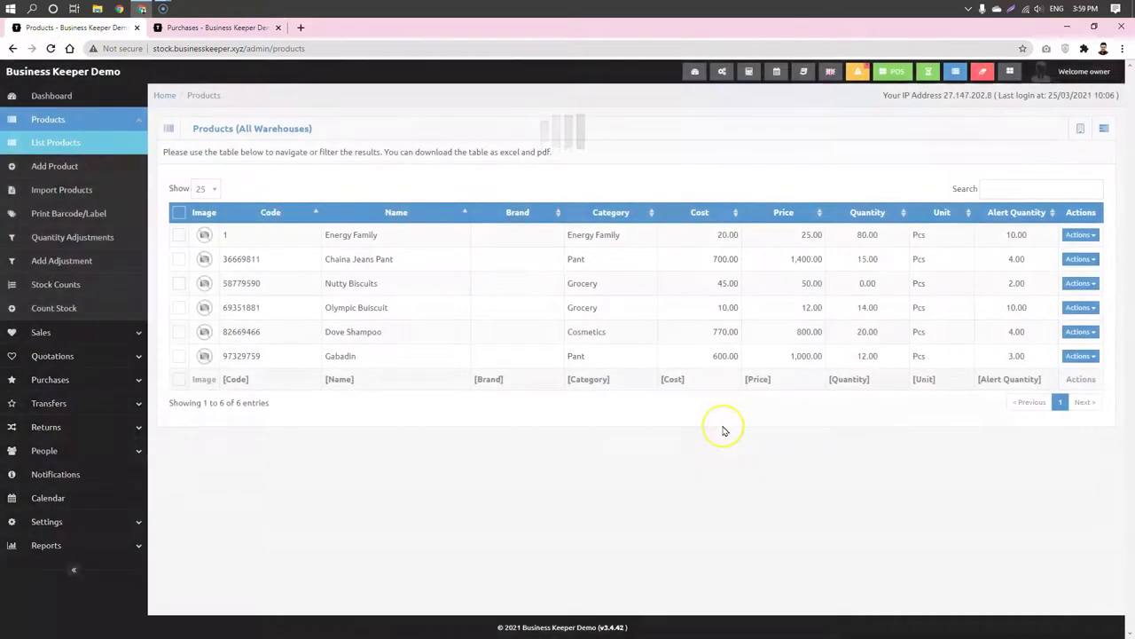
{"action": "left_click", "coordinate": [876, 284]}
{"action": "left_click_drag", "start_coordinate": [781, 286], "coordinate": [276, 299]}
{"action": "left_click", "coordinate": [603, 618]}
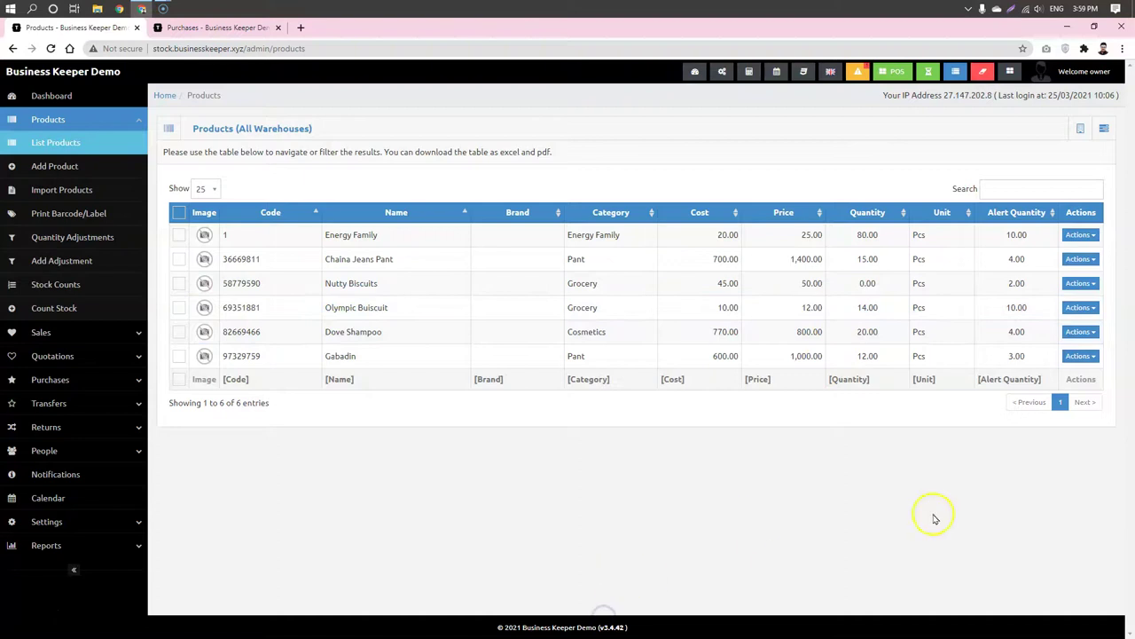
{"action": "left_click", "coordinate": [36, 96]}
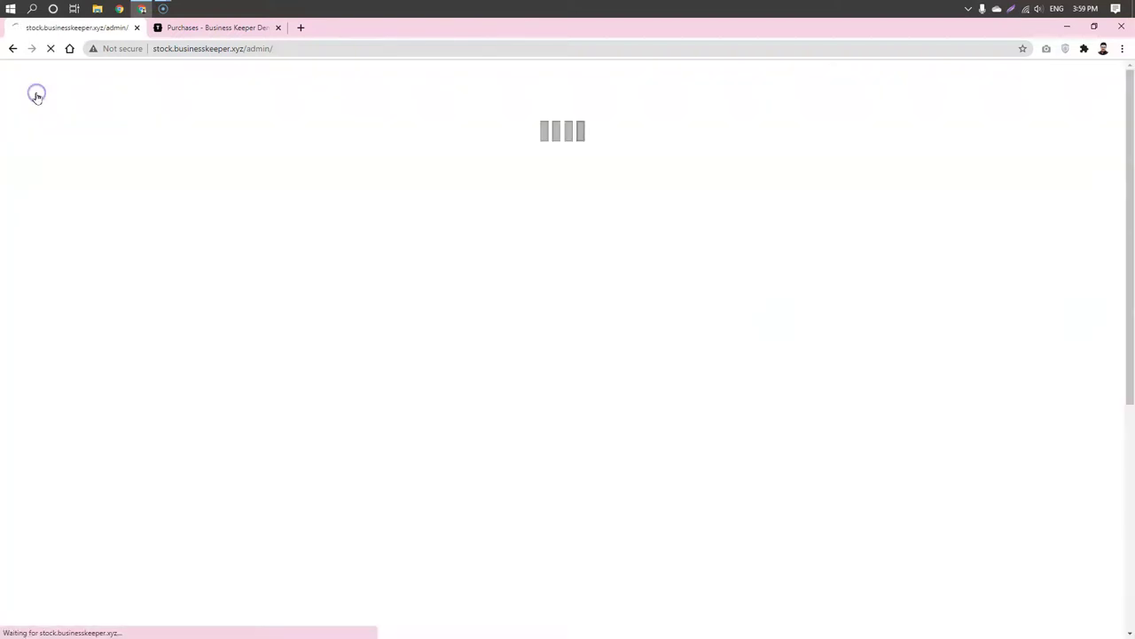